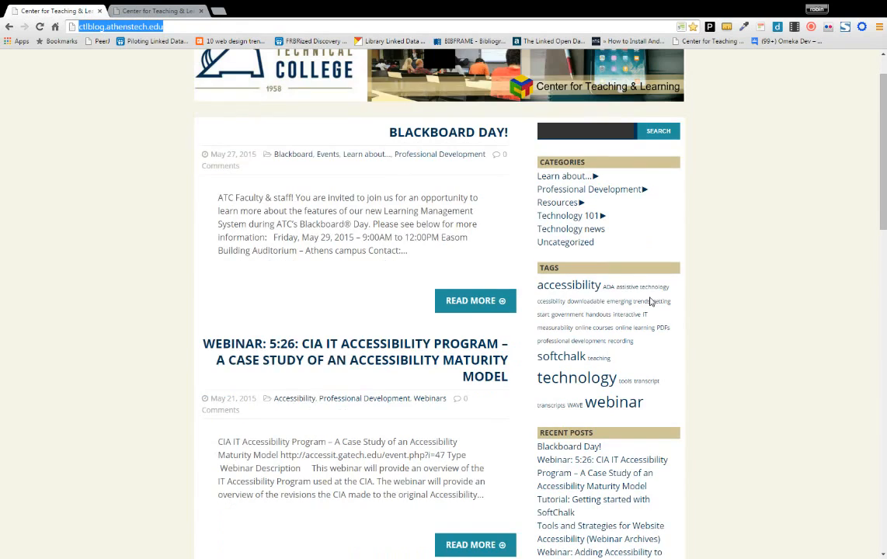
# - Expand the Learn about… categories on the blog homepage, then follow the Admin Log in link
pyautogui.scroll(1, 651, 302)
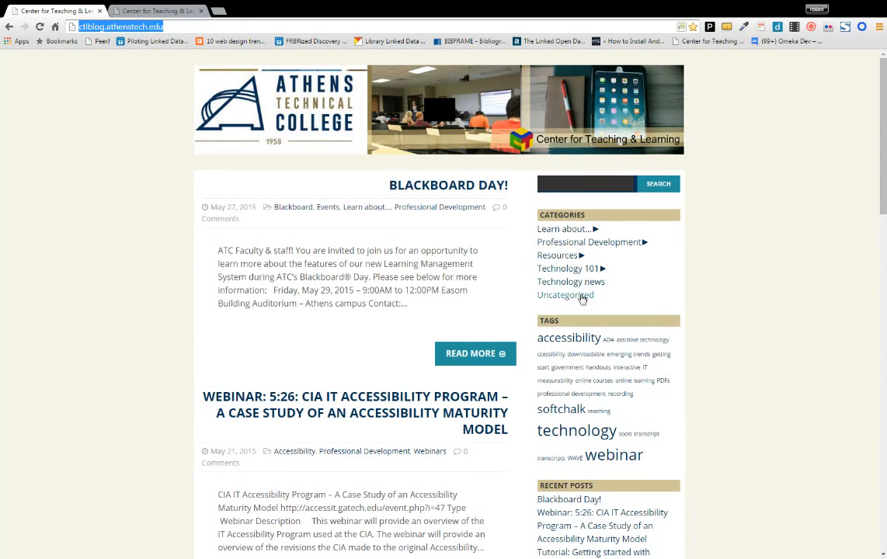
pyautogui.click(595, 229)
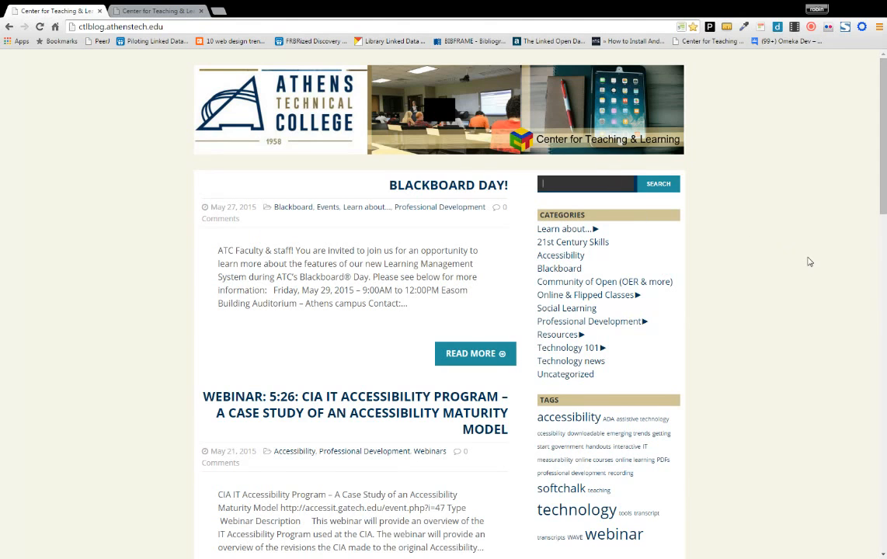
pyautogui.scroll(-1, 809, 262)
pyautogui.scroll(-5, 809, 262)
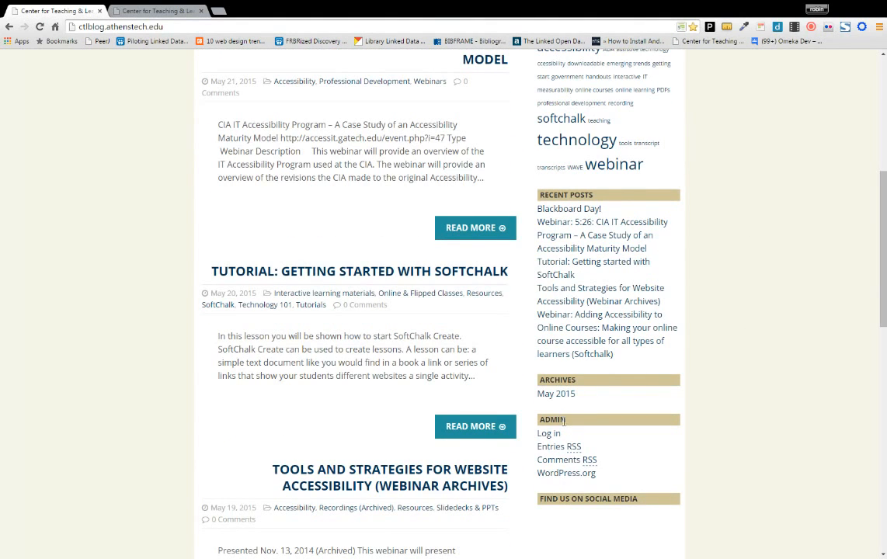
pyautogui.moveTo(564, 420); pyautogui.dragTo(535, 425)
pyautogui.click(546, 436)
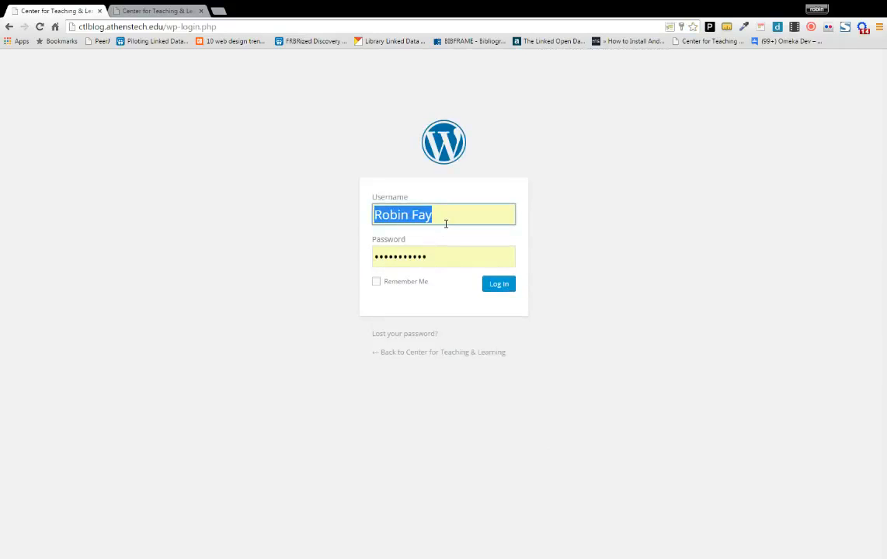
# - Log in with the pre-filled username, keeping Remember Me ticked
pyautogui.click(376, 283)
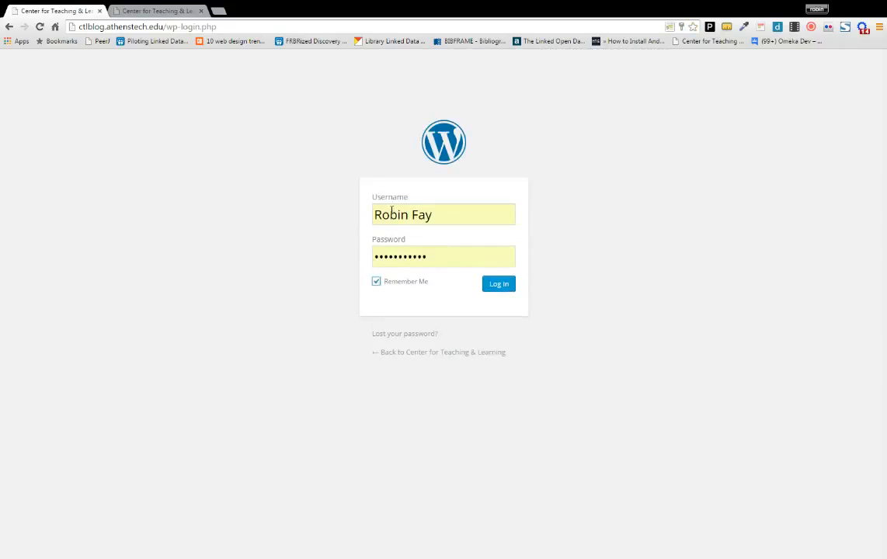
pyautogui.moveTo(471, 218); pyautogui.dragTo(350, 216)
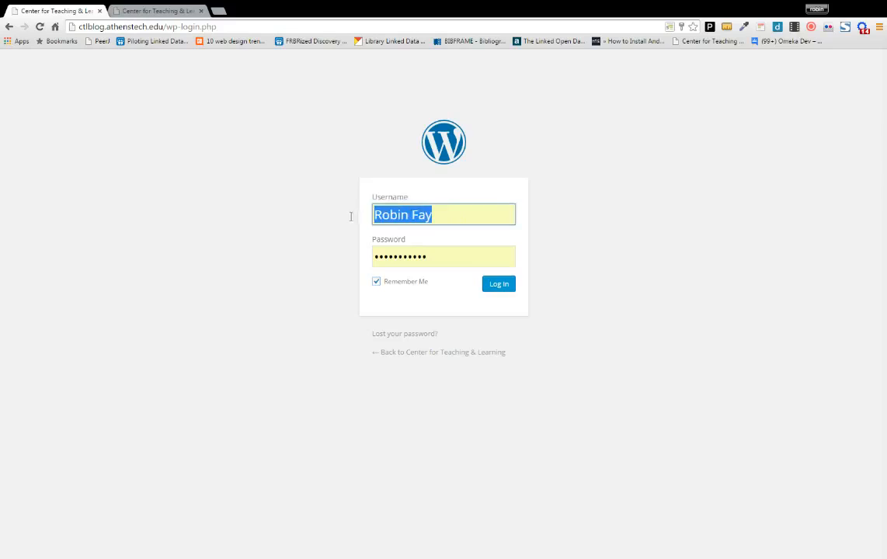
pyautogui.click(479, 219)
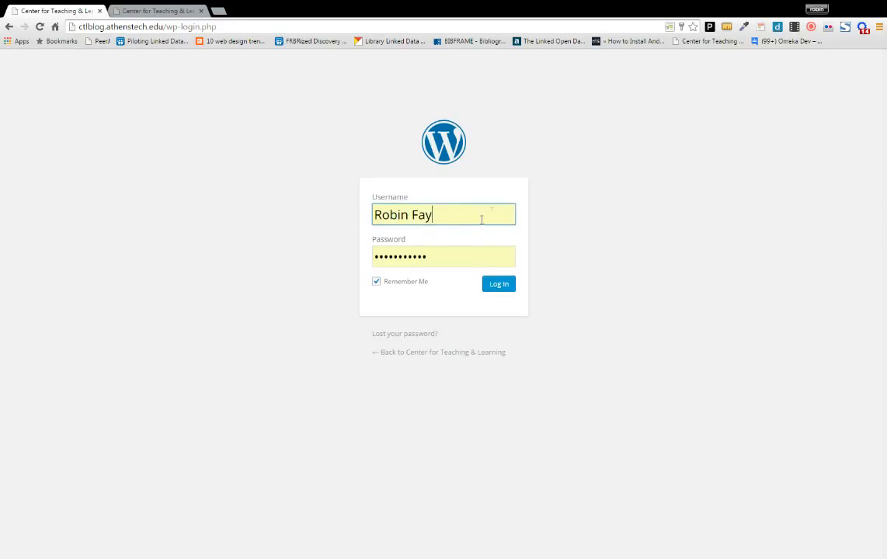
pyautogui.click(500, 285)
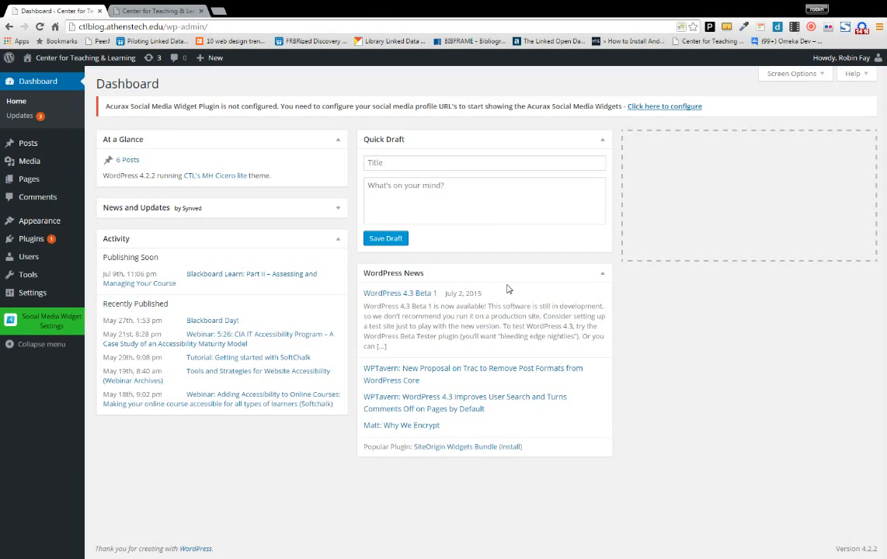
# - Open Visit Site from the site-name menu in a background tab, keeping the Dashboard in front
pyautogui.moveTo(10, 60)
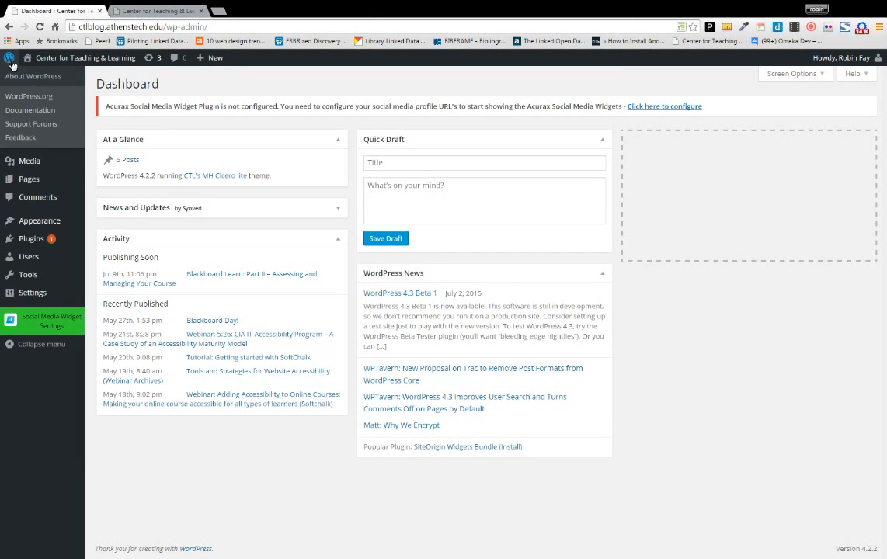
pyautogui.moveTo(37, 65)
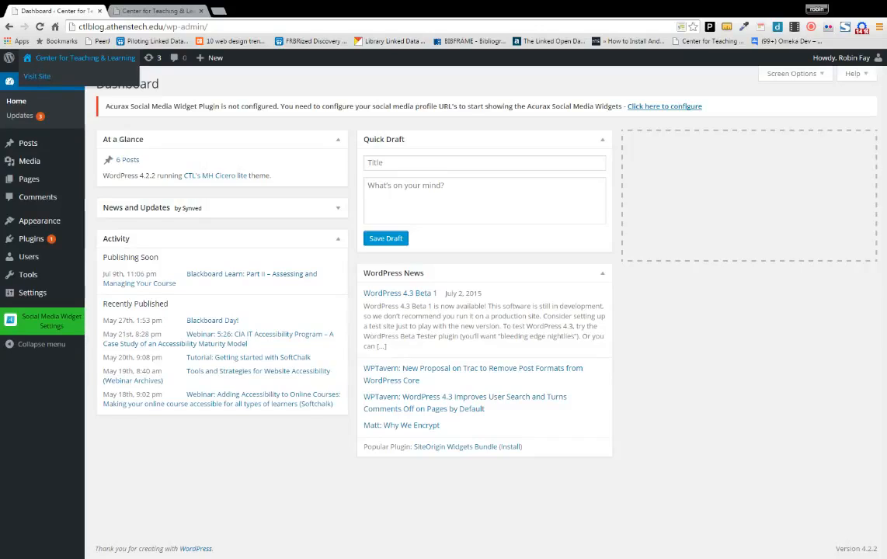
pyautogui.middleClick(40, 78)
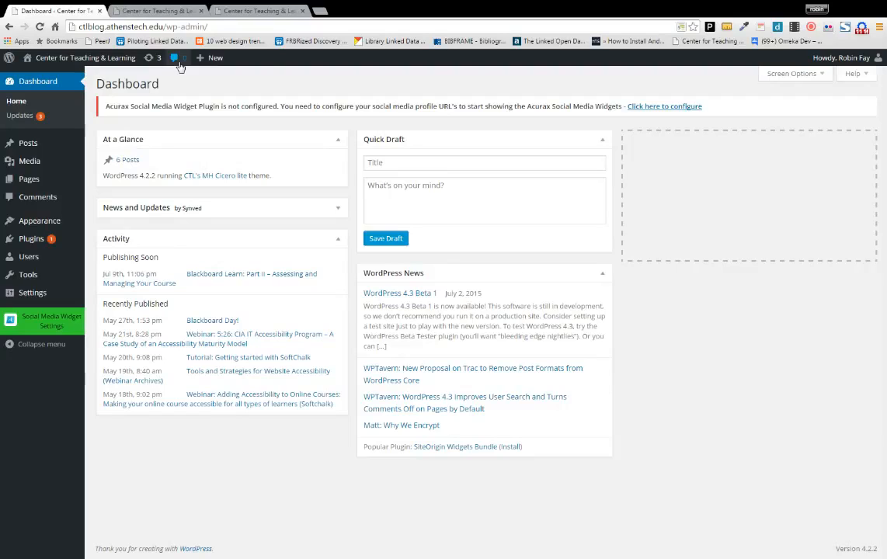
pyautogui.moveTo(210, 62)
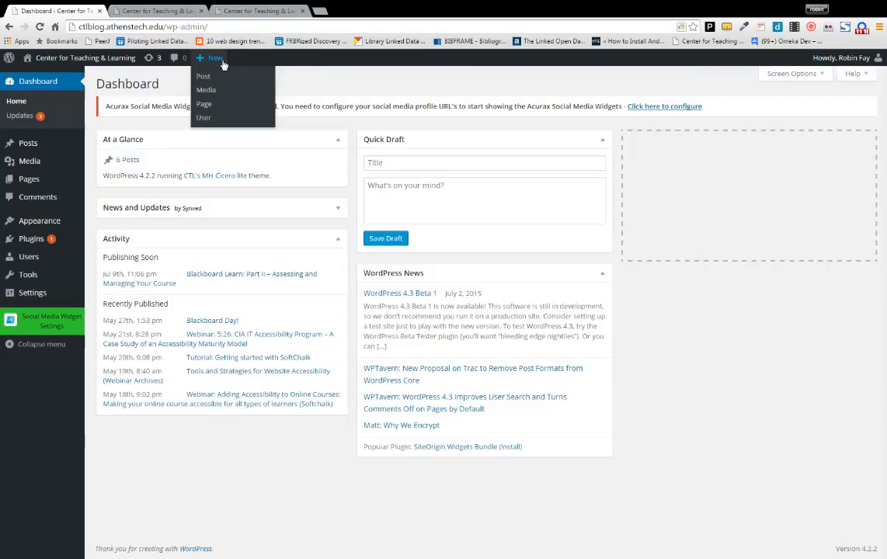
pyautogui.moveTo(860, 63)
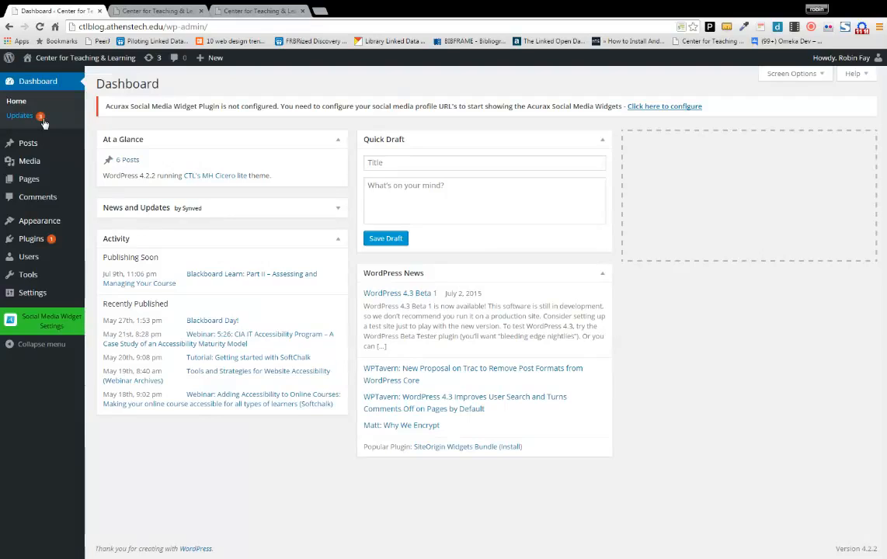
pyautogui.moveTo(37, 148)
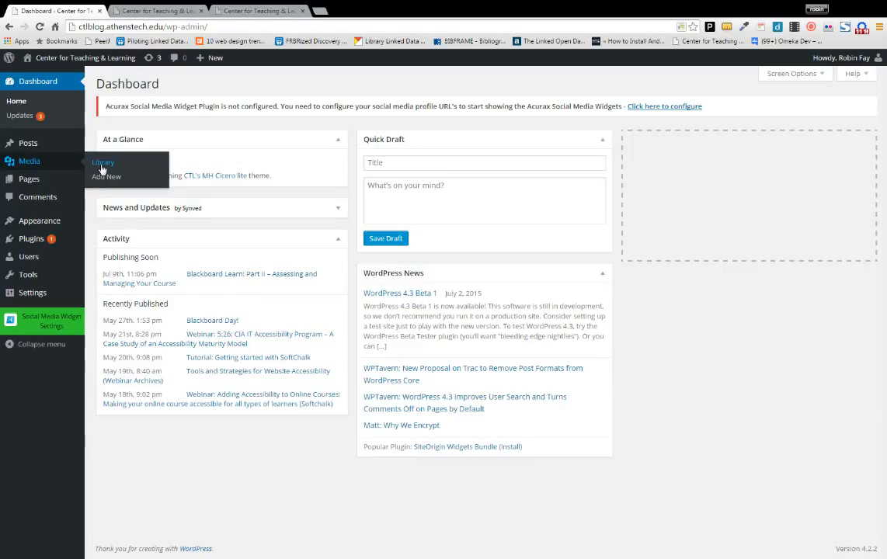
pyautogui.moveTo(69, 181)
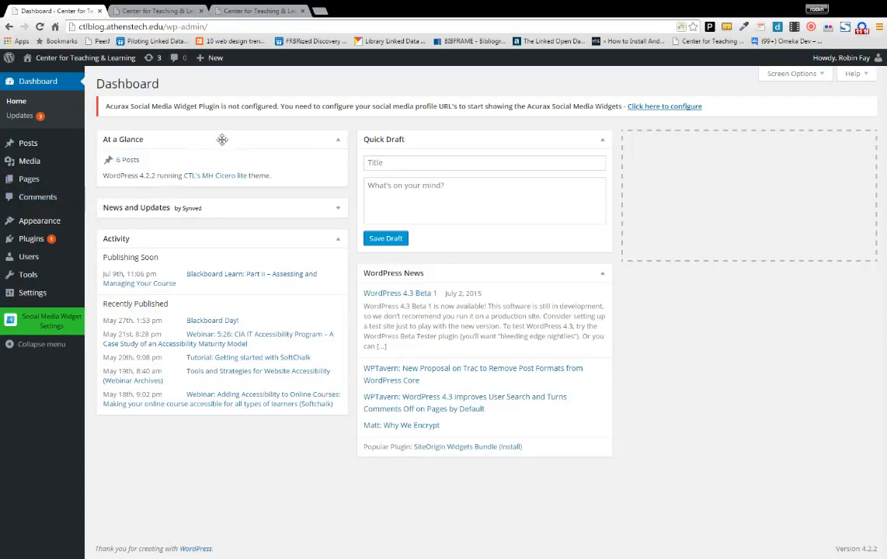
pyautogui.click(338, 210)
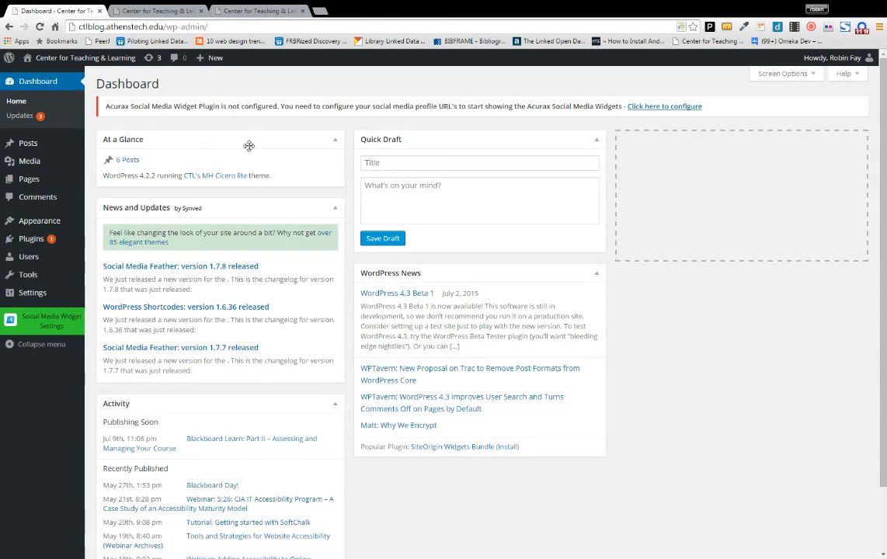
pyautogui.click(335, 213)
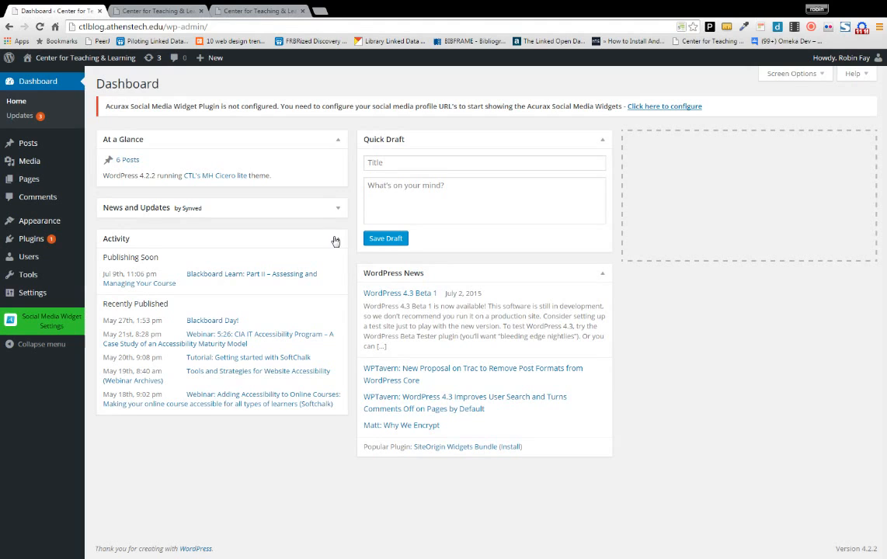
pyautogui.click(334, 208)
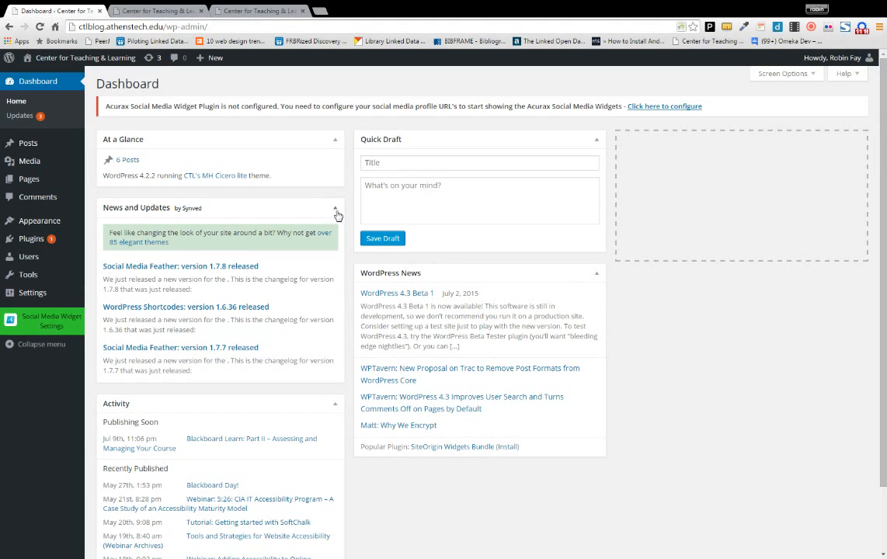
pyautogui.click(337, 214)
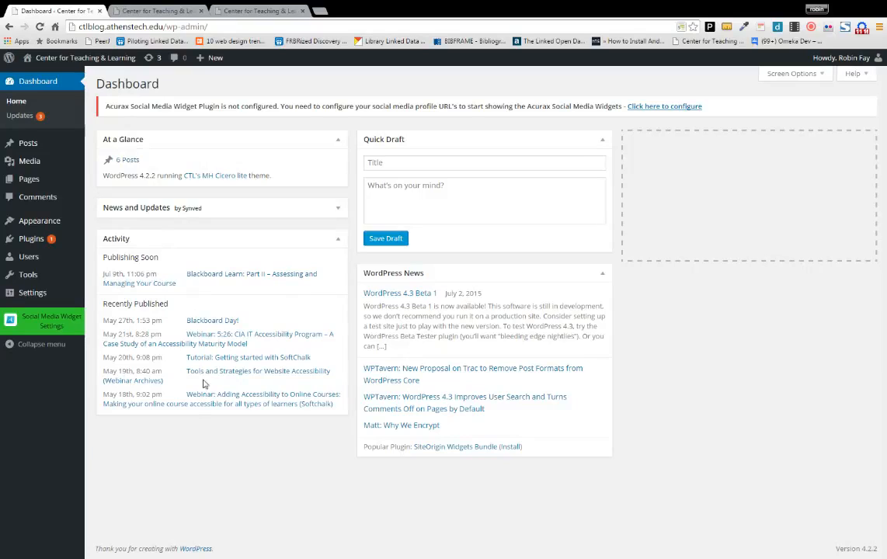
# - Title a Quick Draft 'Blackboard Learn: Part II - Assessing and Managing Your Course' and paste the announcement body
pyautogui.click(387, 159)
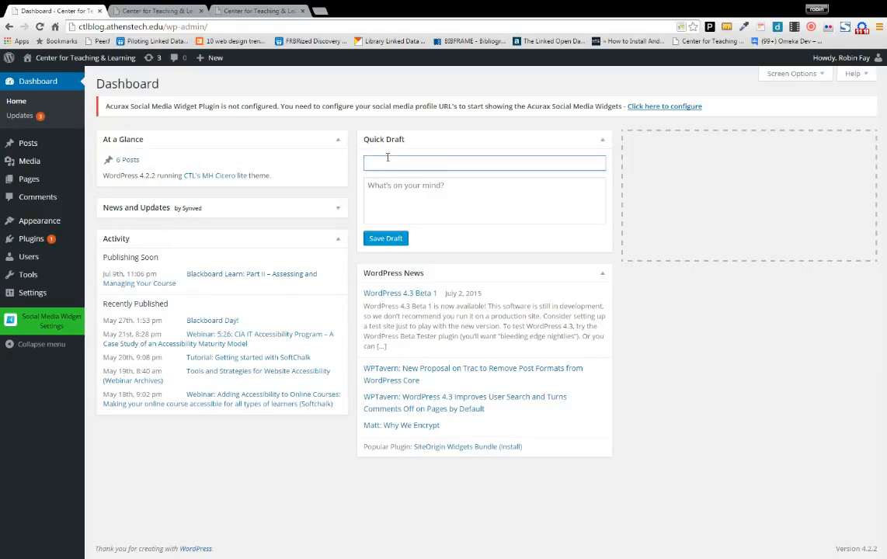
pyautogui.write('Blackboard Learn: Part II - Assessing')
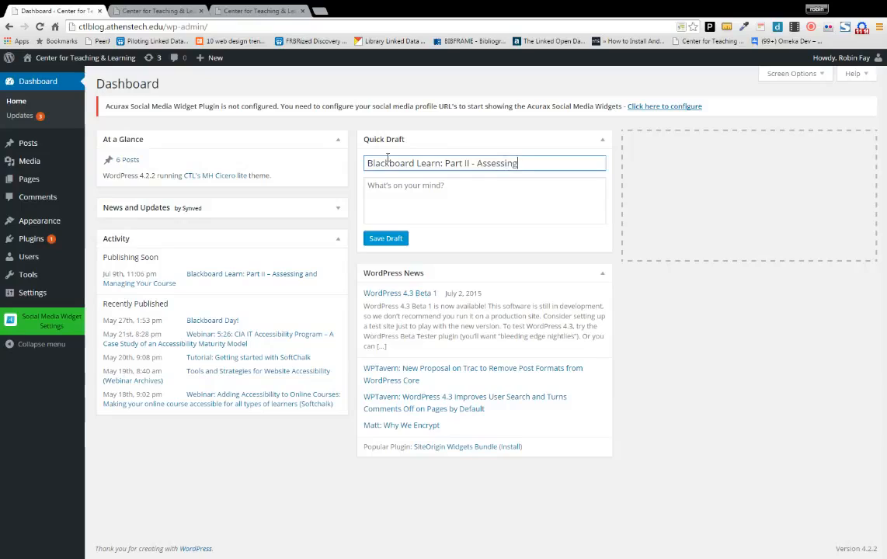
pyautogui.write(' and Ma')
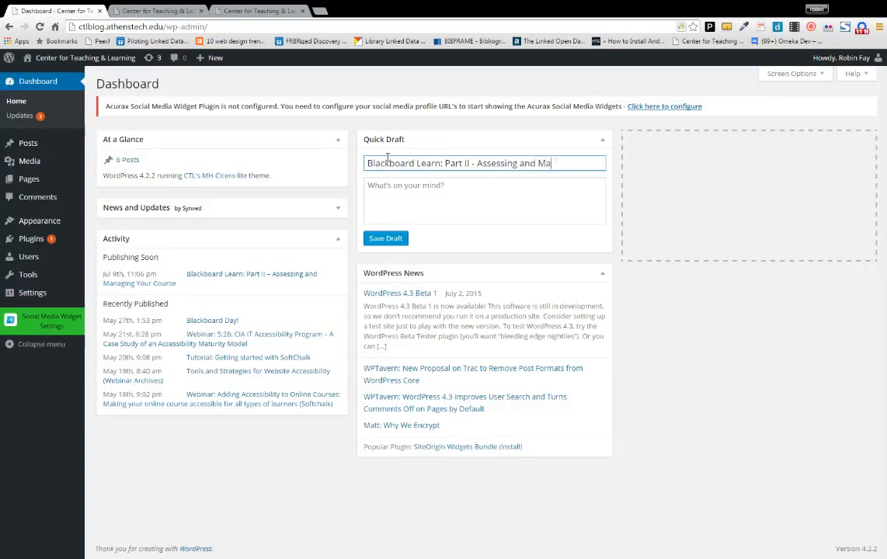
pyautogui.write('naging Your Course')
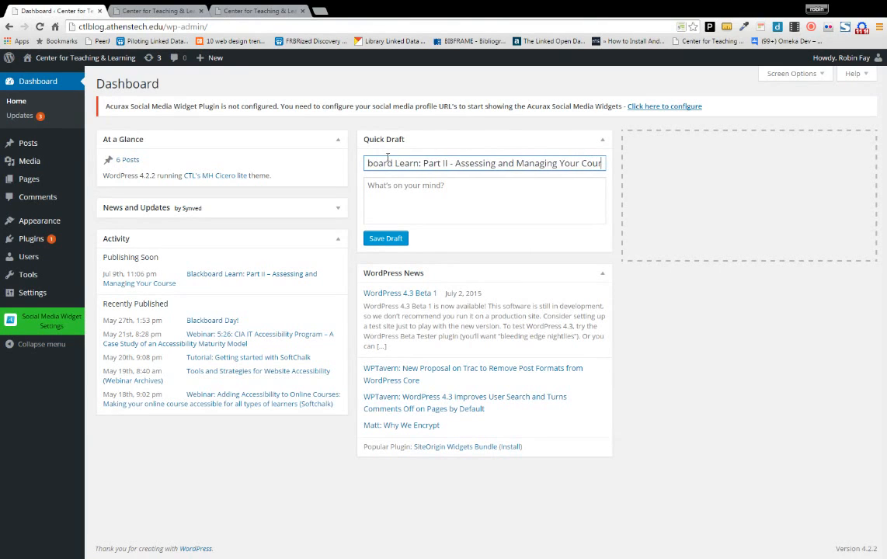
pyautogui.click(379, 190)
pyautogui.write('Blackboard Learn: Part II – Assessing and Managing Your Course sessions begin on July 10th. The sessions are starting to fill so please take a moment to sign up on the Intranet. Remember, completion of Blackboard Learn: Part I is required prior to signing up for Part II. Blackboard Learn: Part II – Assessing and Managing Your Course sessions begin on July 10th. The sessions are starting to fill so please take a moment to sign up on the Intranet. Remember, completion of Blackboard Learn: Part I is required prior to signing up for Part II. Please contact the CTL for more information.')
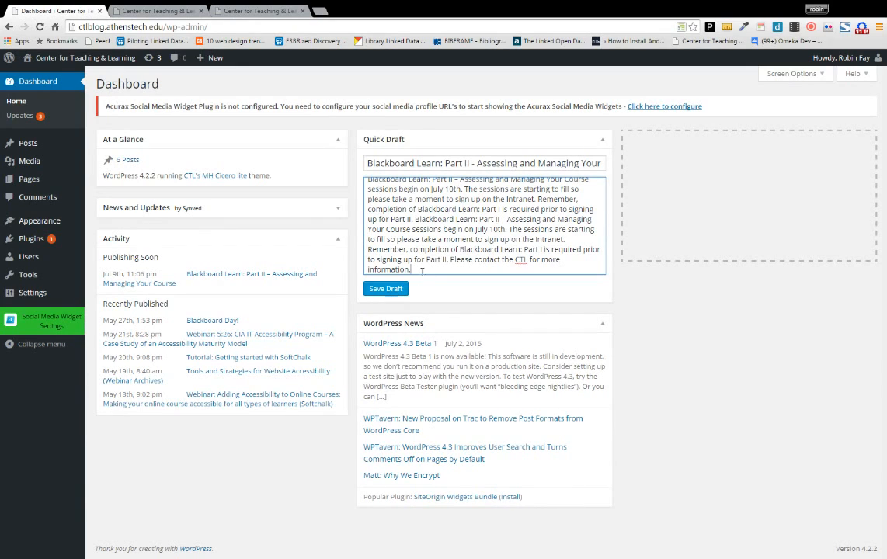
# - Delete the duplicated passage from the body and save the draft
pyautogui.moveTo(537, 200); pyautogui.dragTo(448, 259)
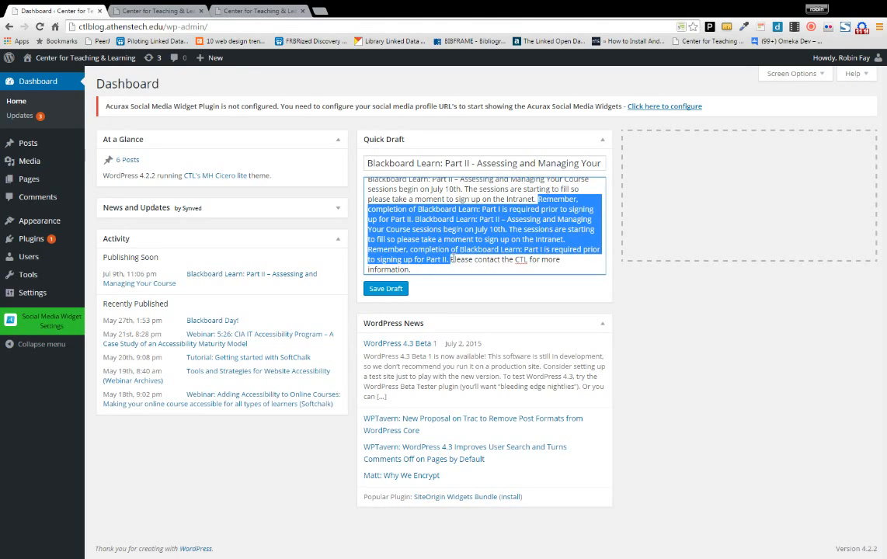
pyautogui.press('BackSpace')
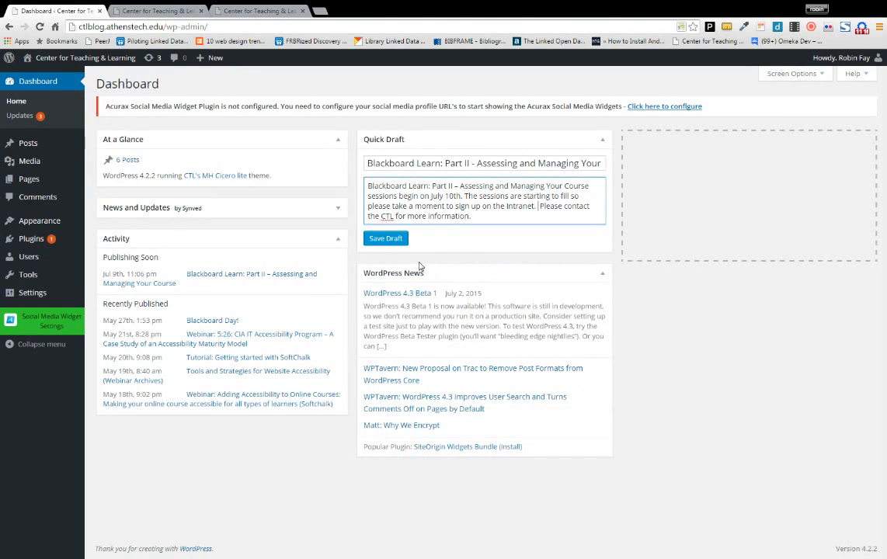
pyautogui.click(387, 239)
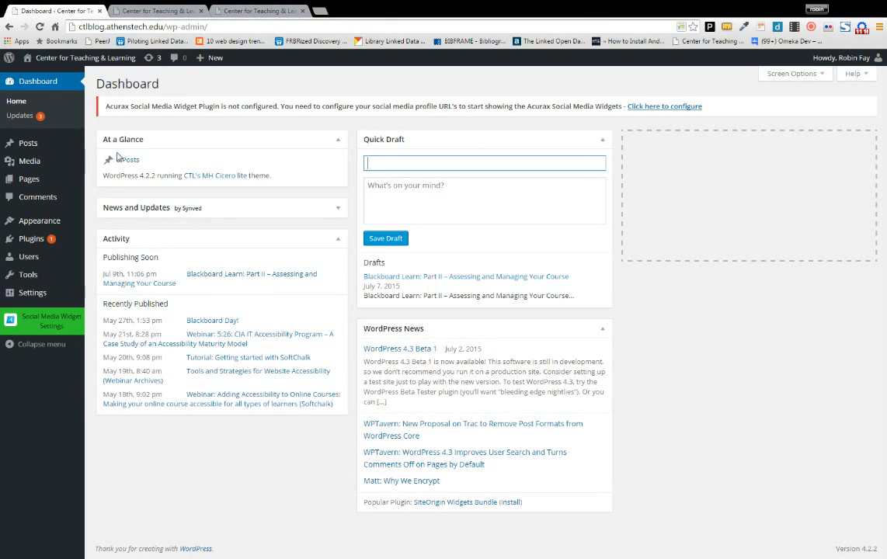
pyautogui.moveTo(34, 146)
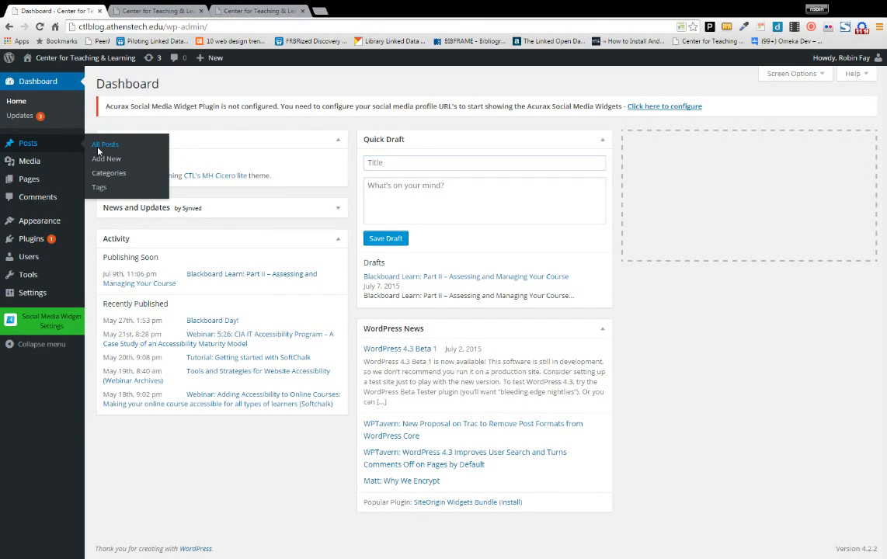
# - Show the All Posts list from the Posts menu
pyautogui.click(99, 147)
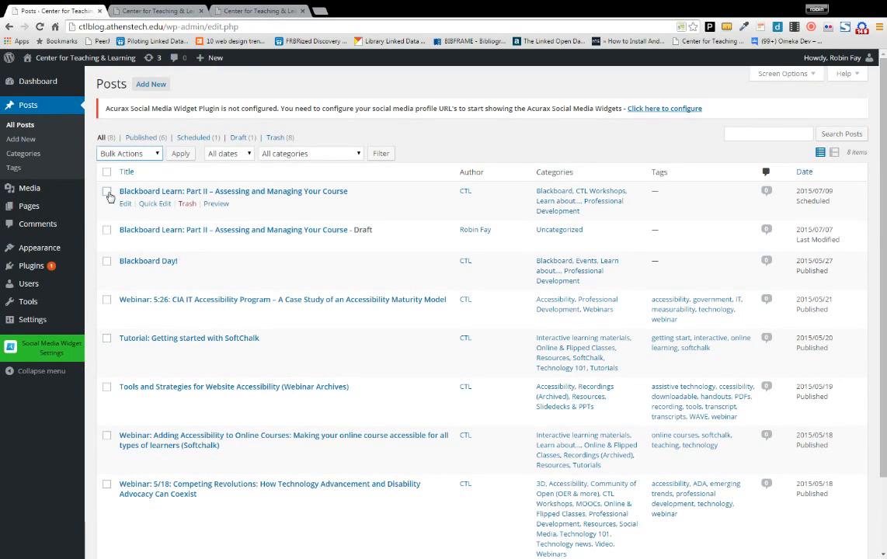
# - Trash the scheduled Blackboard Learn: Part II duplicate and select the remaining draft
pyautogui.click(107, 192)
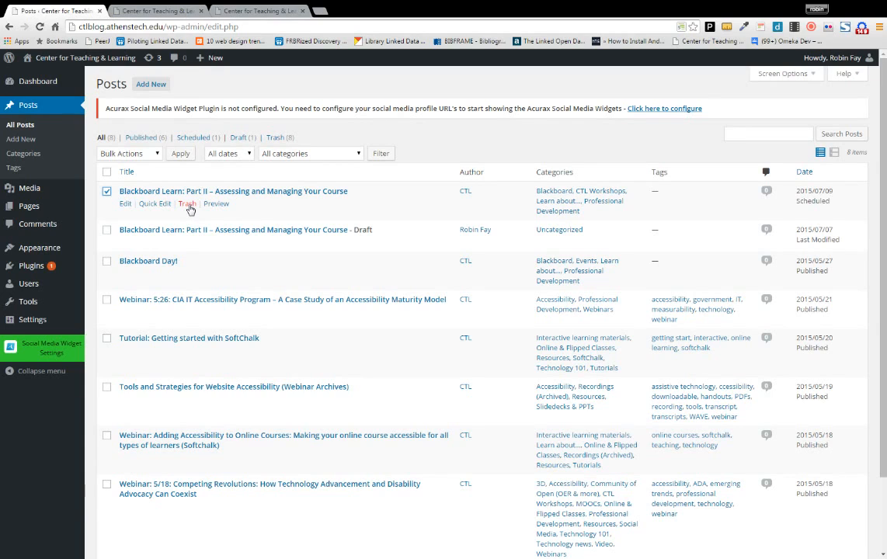
pyautogui.click(188, 205)
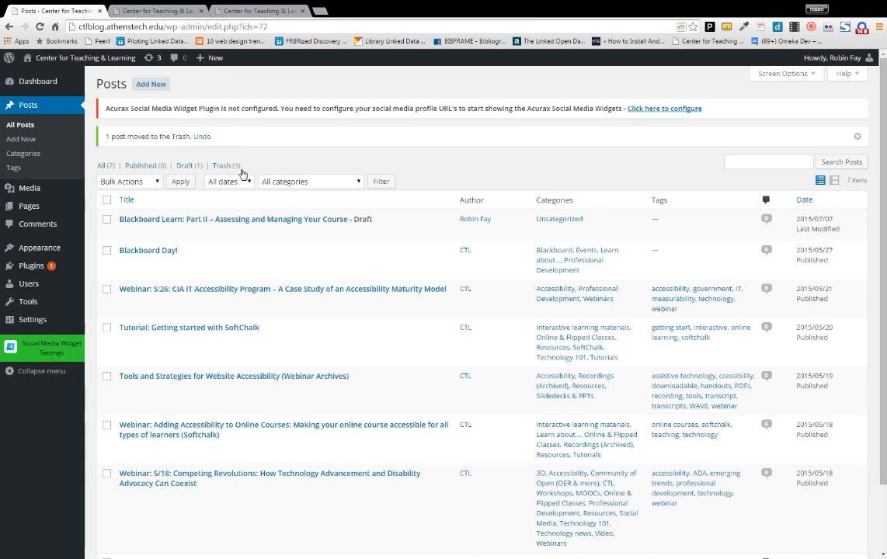
pyautogui.click(107, 220)
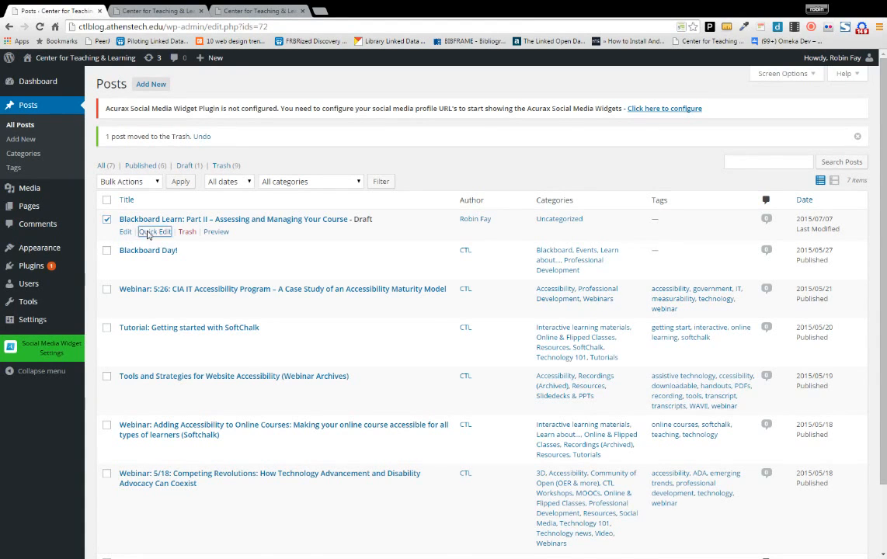
# - In Quick Edit for the draft, change the date's day to 09 (Jul 09, 2015)
pyautogui.click(148, 233)
pyautogui.moveTo(378, 232); pyautogui.dragTo(154, 251)
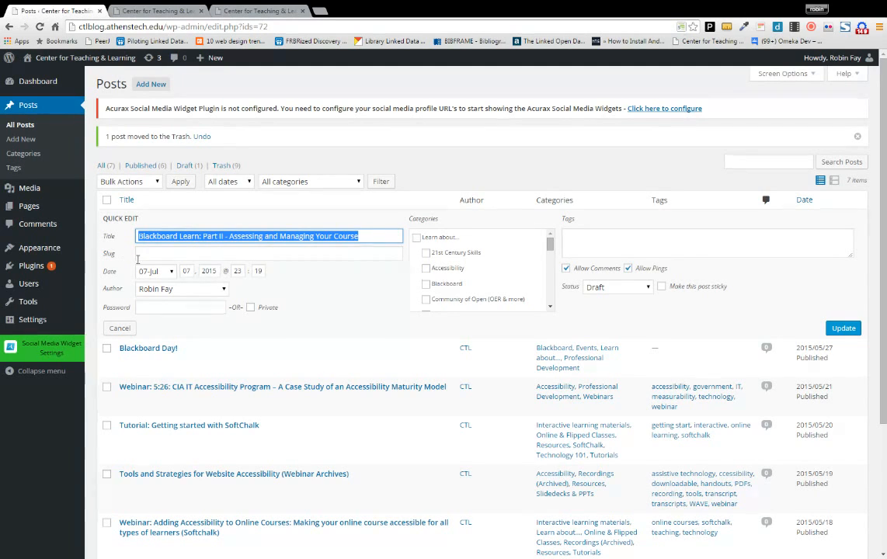
pyautogui.doubleClick(189, 272)
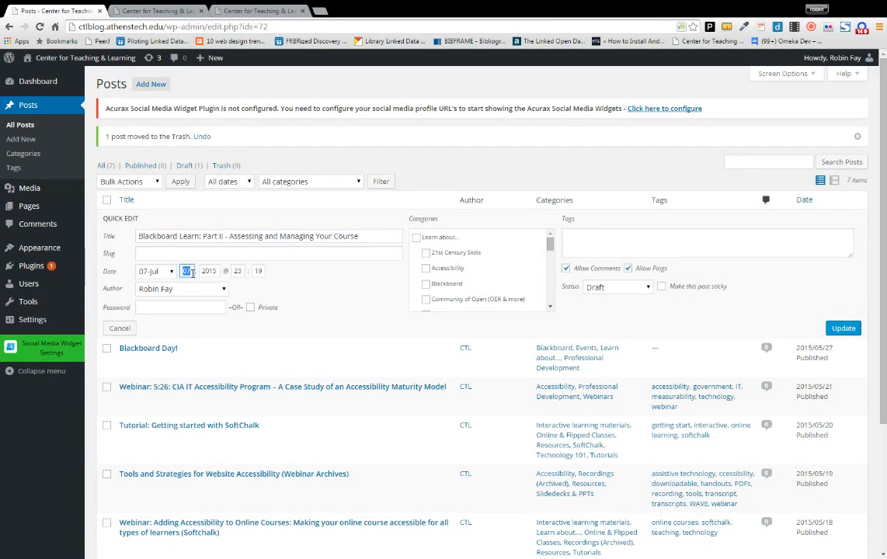
pyautogui.write('09')
# - Make CTL the author and tick the Learn about... and Blackboard categories
pyautogui.click(223, 289)
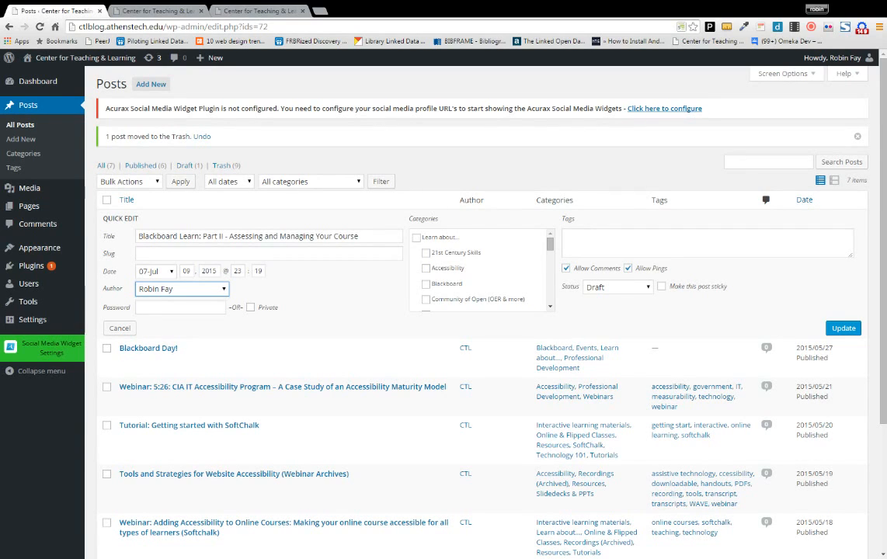
pyautogui.click(206, 303)
pyautogui.click(125, 309)
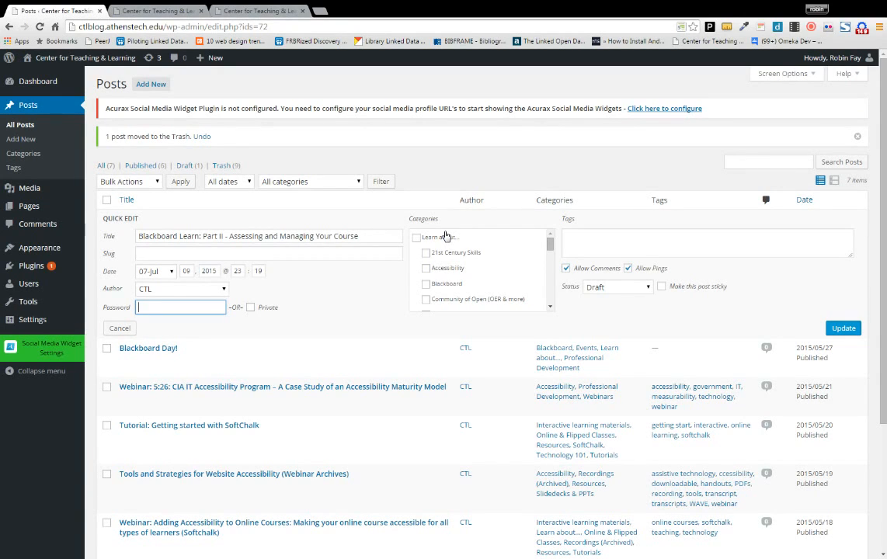
pyautogui.click(418, 239)
pyautogui.click(425, 284)
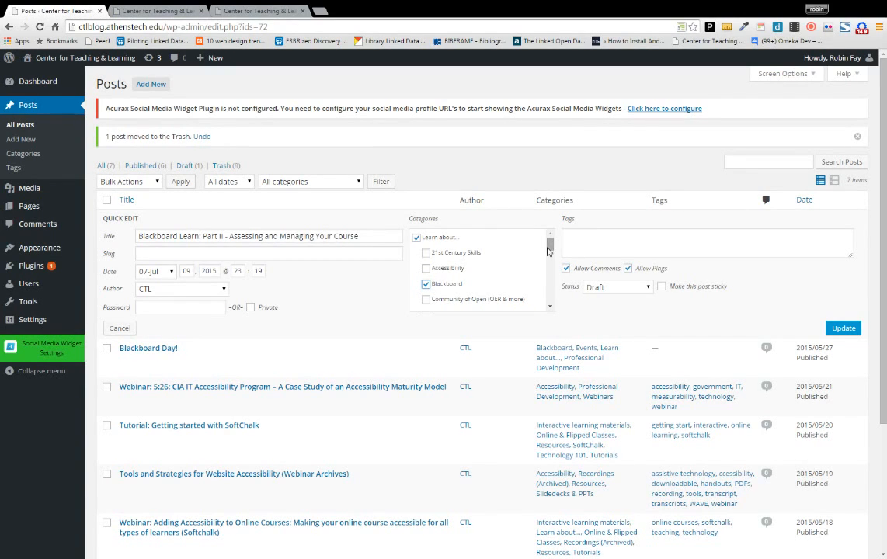
# - Tick the Professional Development and CTL Workshops categories and untick Uncategorized
pyautogui.moveTo(550, 243); pyautogui.dragTo(550, 256)
pyautogui.scroll(3, 536, 256)
pyautogui.moveTo(550, 250); pyautogui.dragTo(540, 266)
pyautogui.click(416, 272)
pyautogui.click(426, 288)
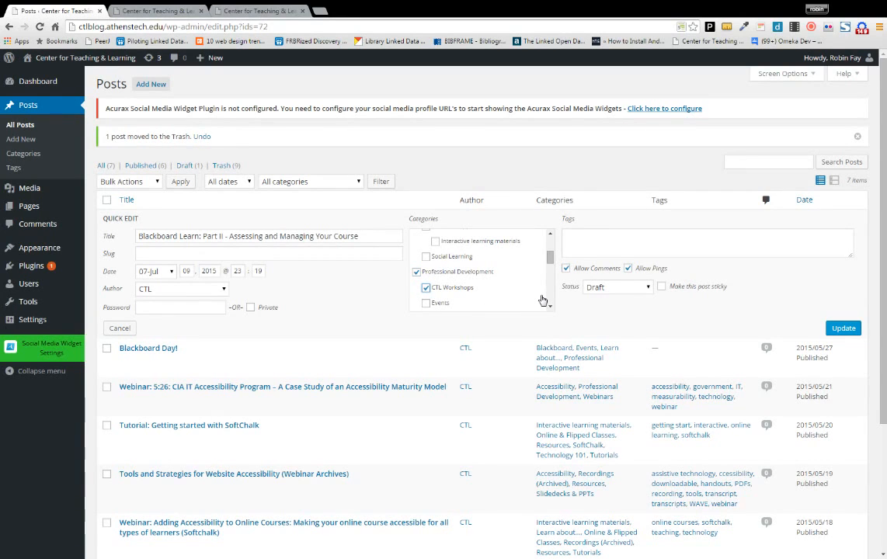
pyautogui.moveTo(550, 259); pyautogui.dragTo(551, 296)
pyautogui.click(417, 304)
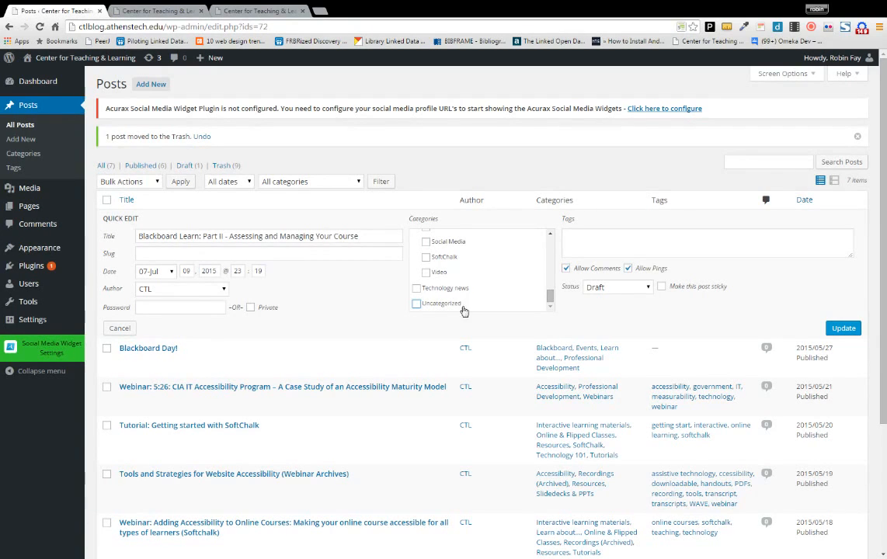
# - Turn off comments, set status to Published, and leave the post non-sticky
pyautogui.click(566, 270)
pyautogui.click(645, 288)
pyautogui.click(632, 305)
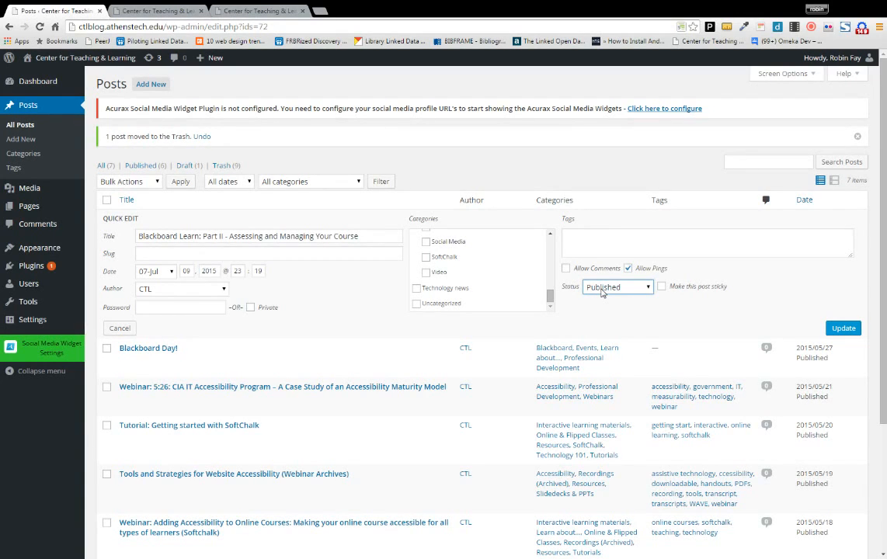
pyautogui.click(661, 289)
pyautogui.click(661, 288)
# - Save the quick edit and confirm the post's date reads Scheduled 2015/07/09
pyautogui.click(838, 329)
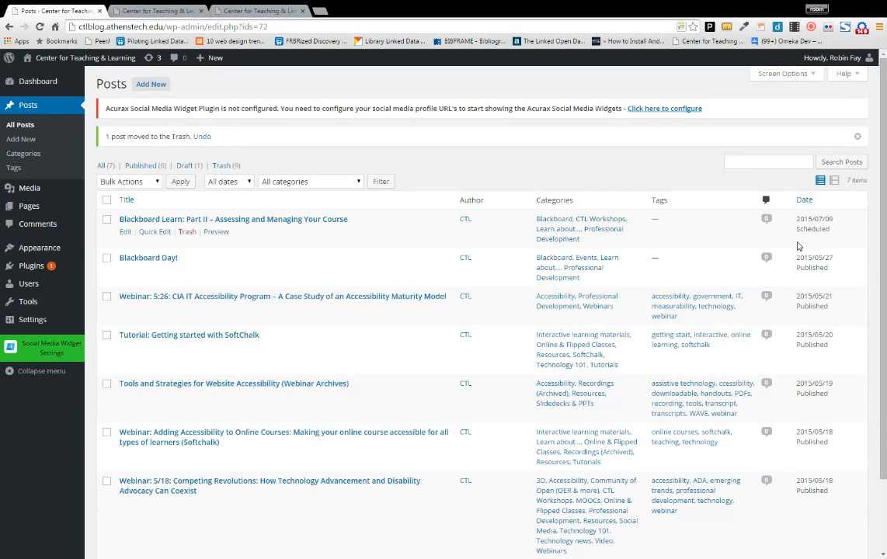
pyautogui.moveTo(844, 236); pyautogui.dragTo(795, 221)
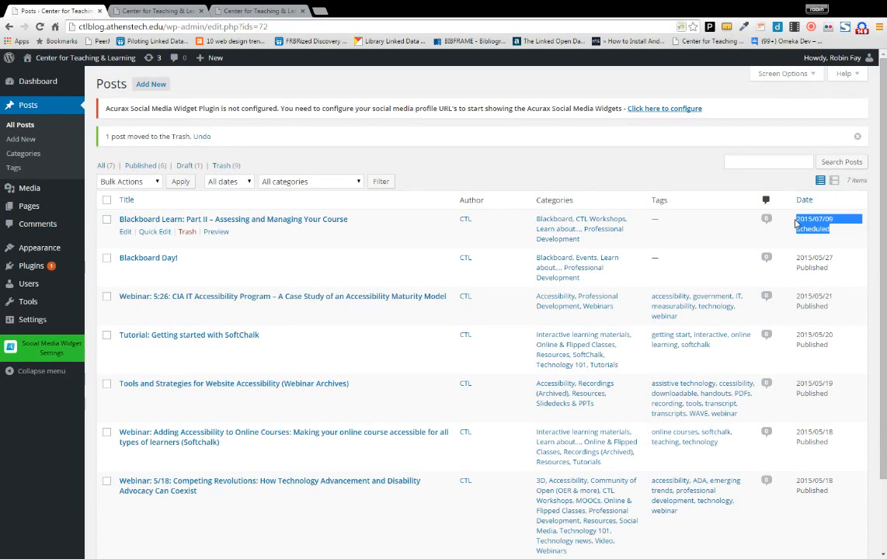
# - Open the scheduled 'Blackboard Learn: Part II' post in the full Edit Post screen
pyautogui.click(124, 232)
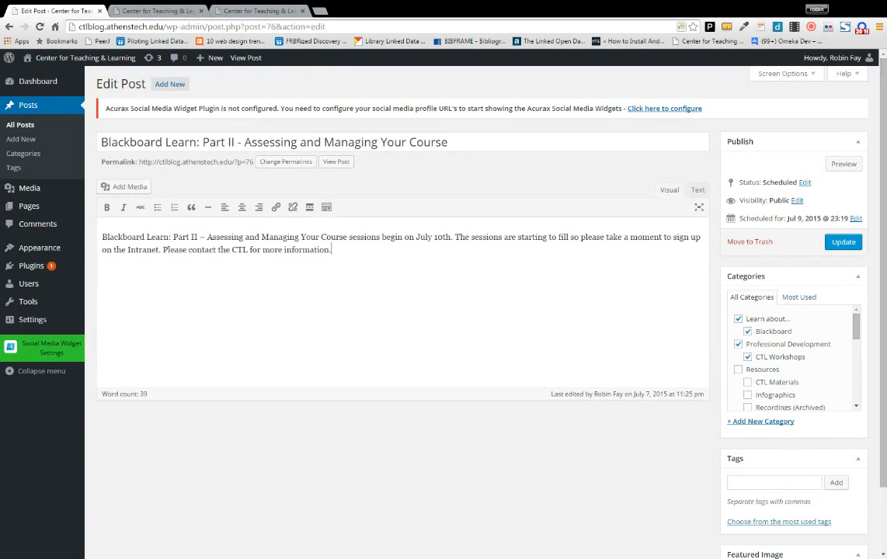
# - Open an empty Add New Category form in the Categories box and its Parent Category list
pyautogui.moveTo(853, 318); pyautogui.dragTo(853, 404)
pyautogui.scroll(5, 784, 357)
pyautogui.click(780, 422)
pyautogui.click(736, 462)
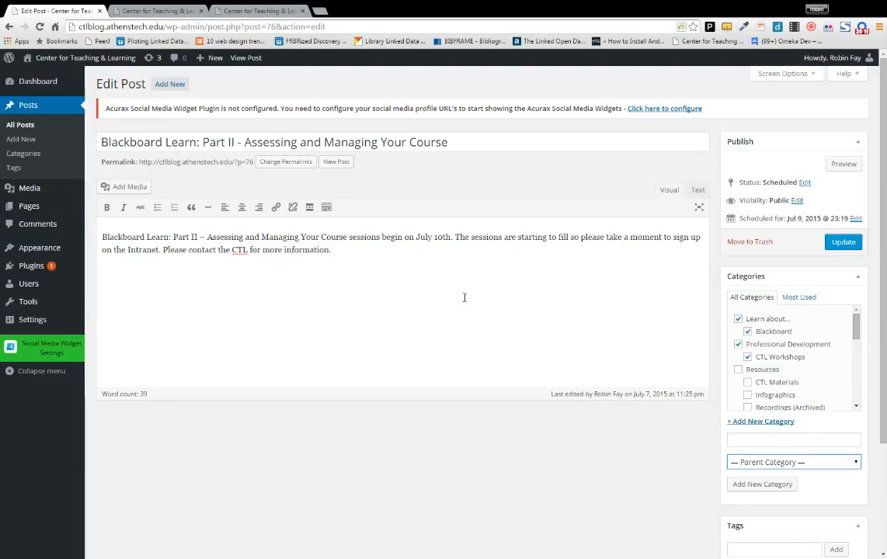
# - Tag the post 'professional development' and 'technology' from the most used tags
pyautogui.scroll(-1, 789, 482)
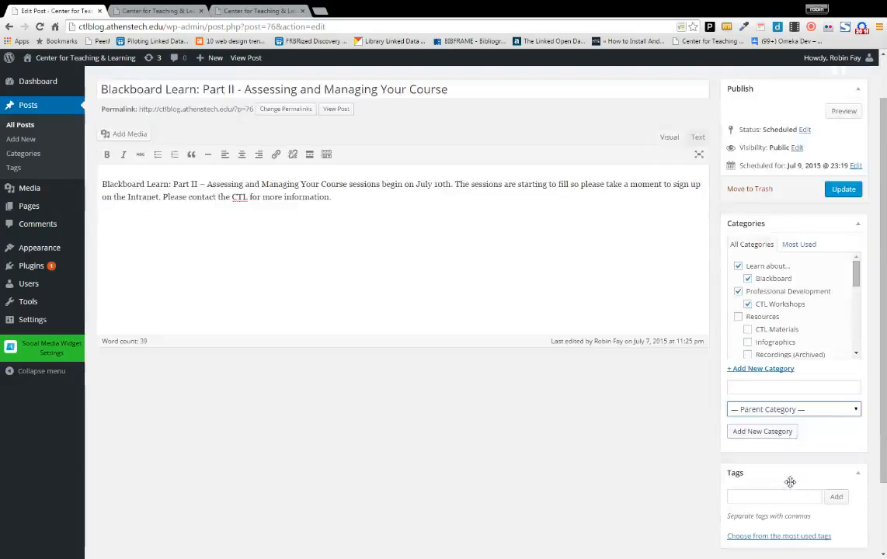
pyautogui.scroll(-1, 791, 482)
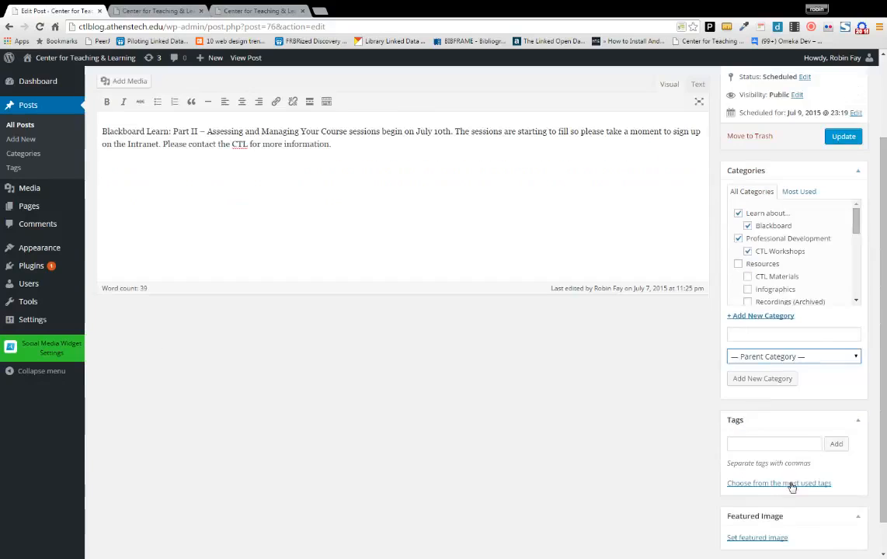
pyautogui.click(755, 444)
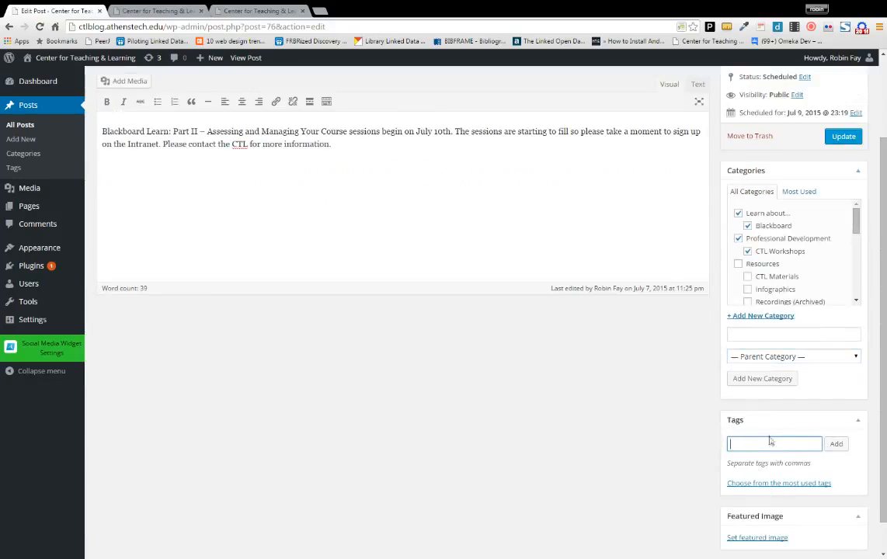
pyautogui.click(779, 484)
pyautogui.scroll(-2, 779, 484)
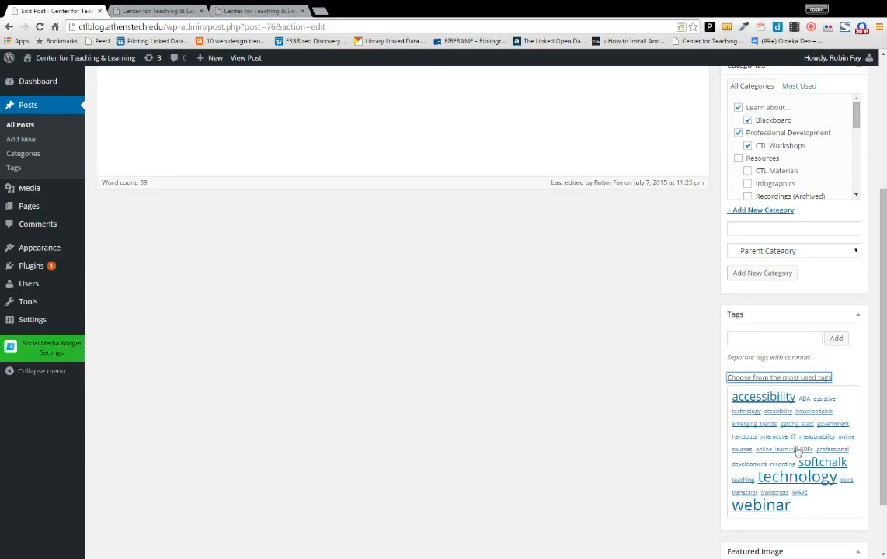
pyautogui.click(827, 450)
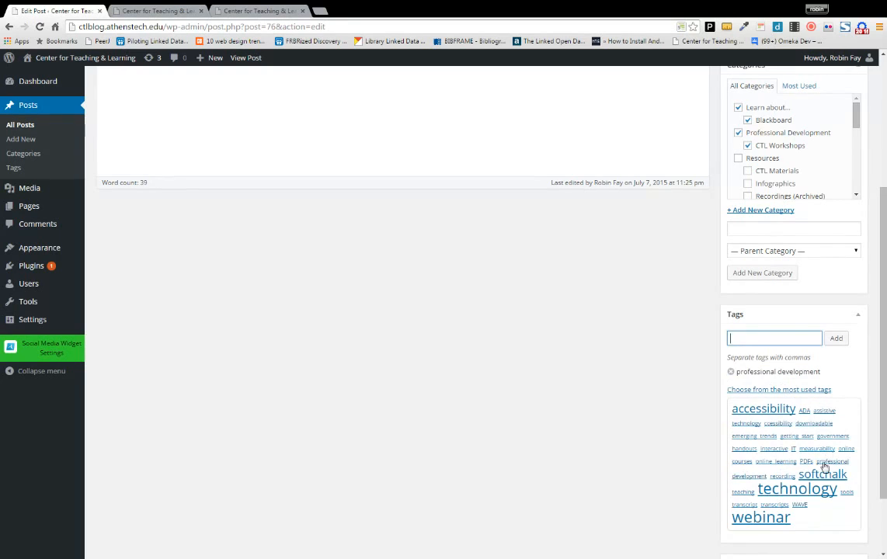
pyautogui.click(794, 491)
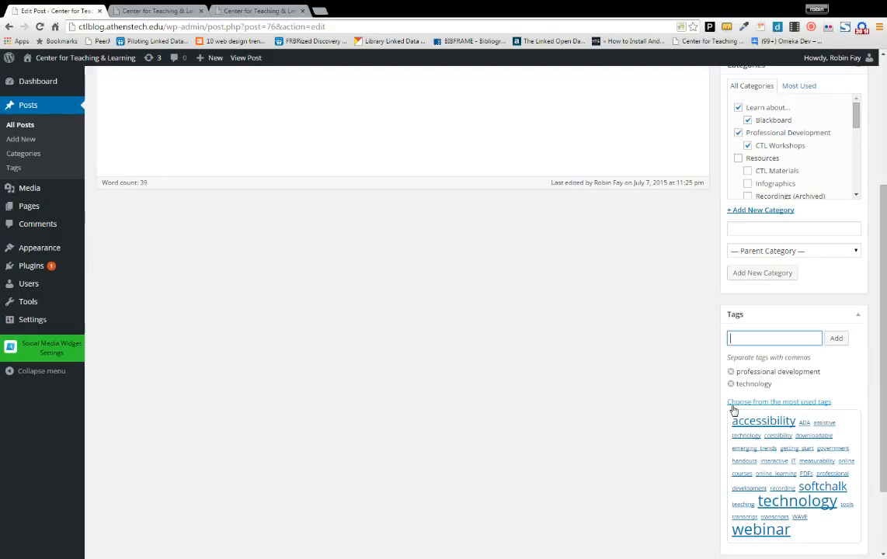
pyautogui.scroll(-1, 733, 410)
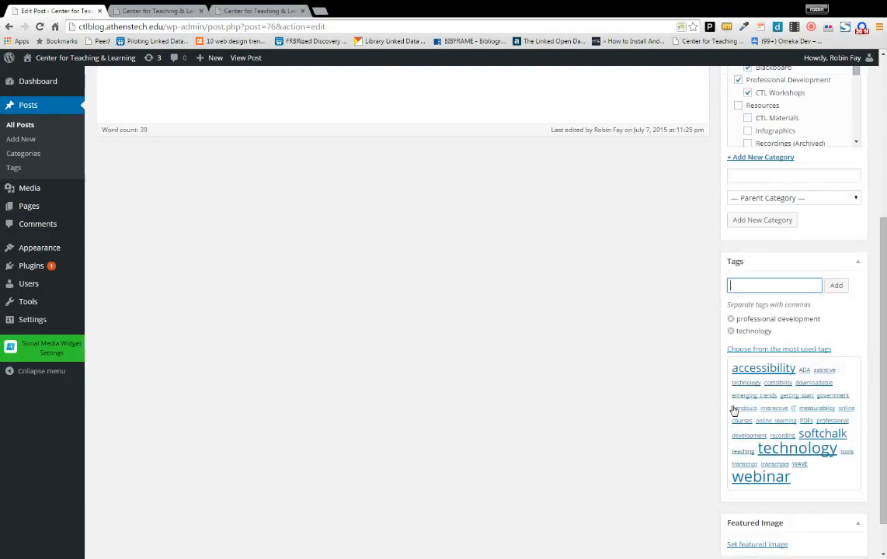
pyautogui.scroll(5, 733, 410)
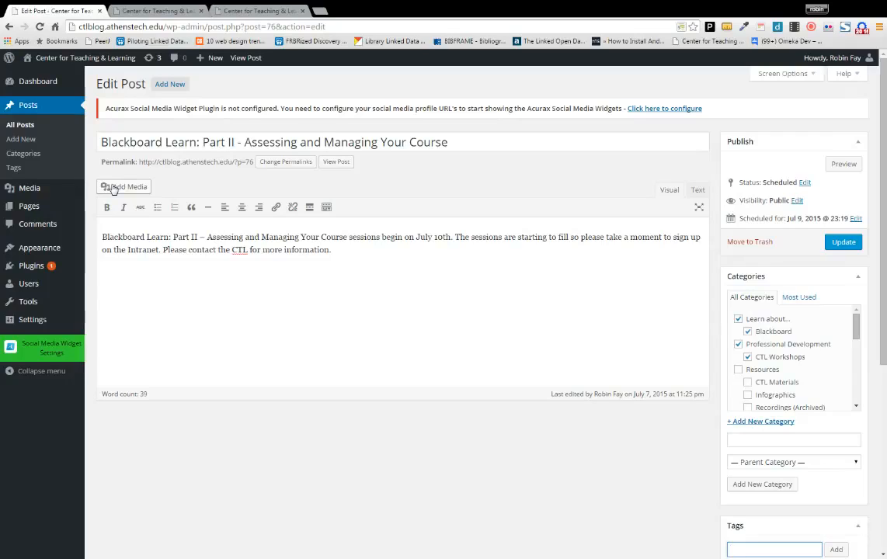
# - Open the Insert Media window on its Upload Files page
pyautogui.click(113, 189)
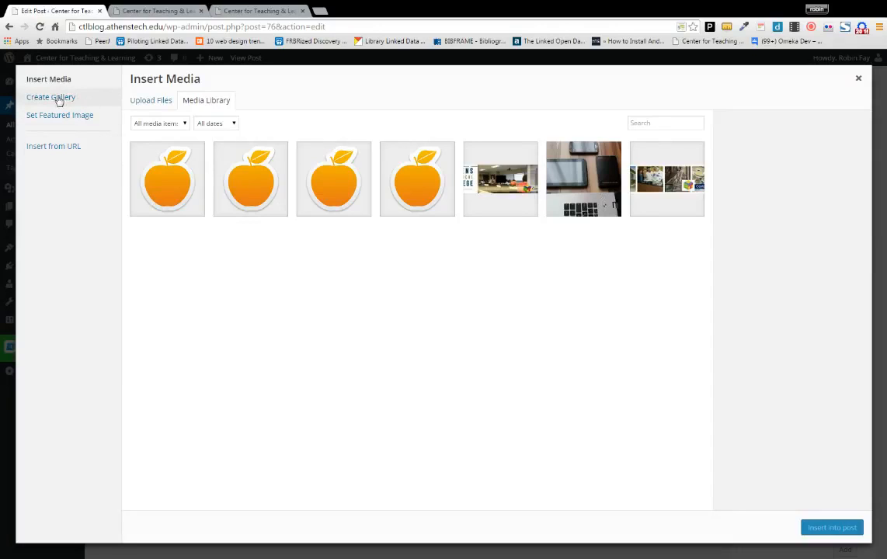
pyautogui.click(150, 100)
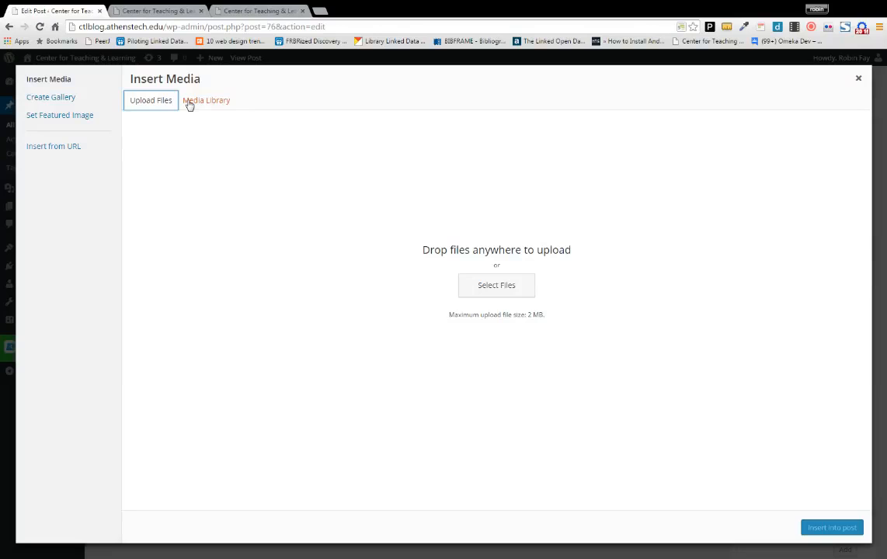
# - Insert the orange apple image apple3.png from the Media Library into the post
pyautogui.click(189, 105)
pyautogui.click(163, 188)
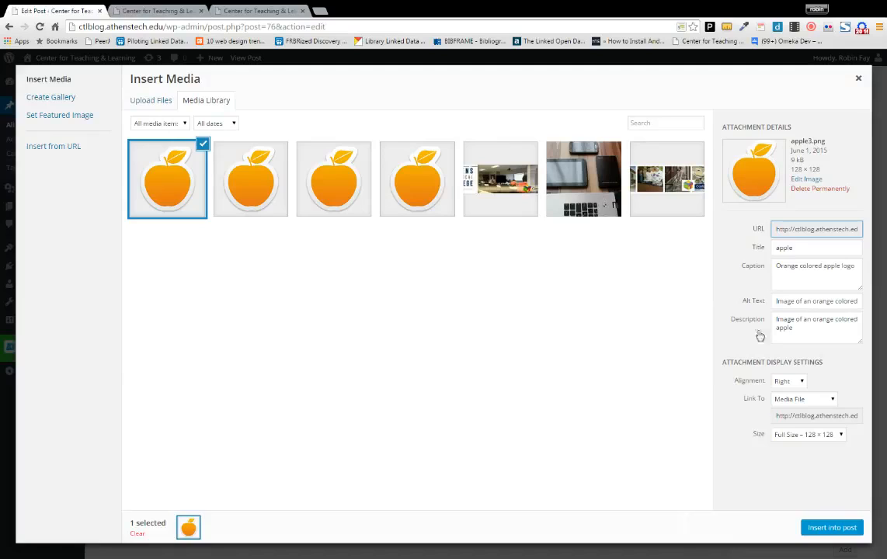
pyautogui.click(843, 529)
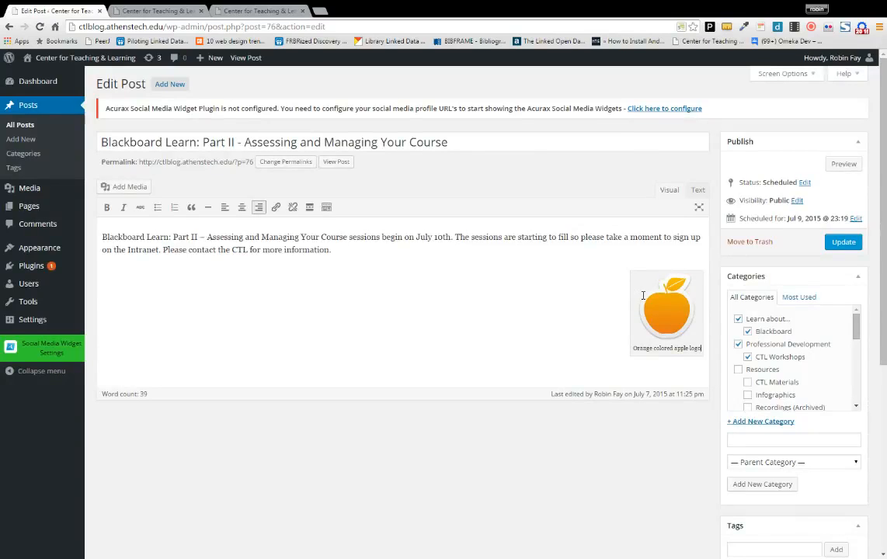
pyautogui.click(643, 295)
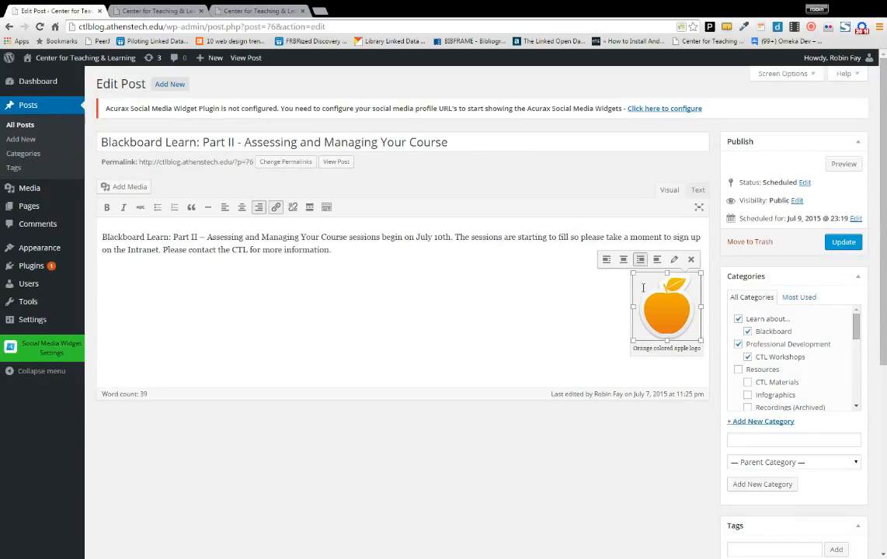
pyautogui.click(844, 165)
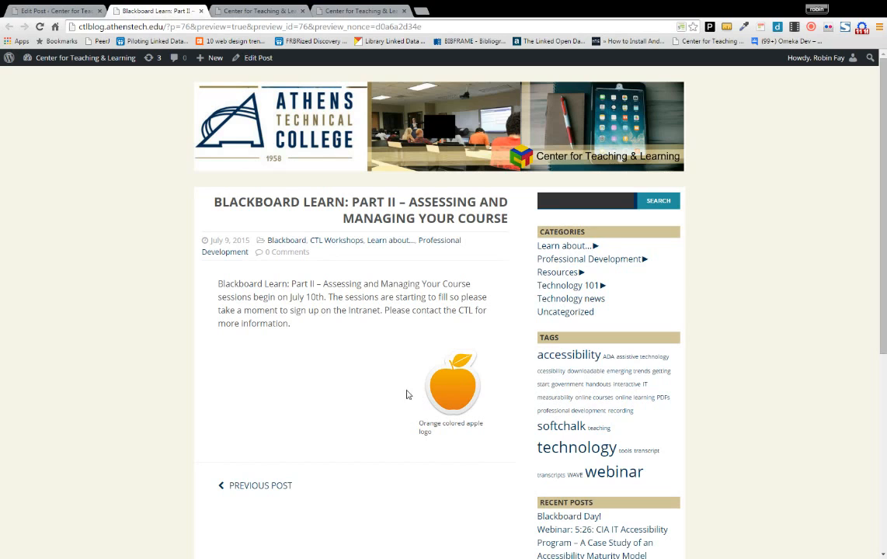
pyautogui.click(201, 11)
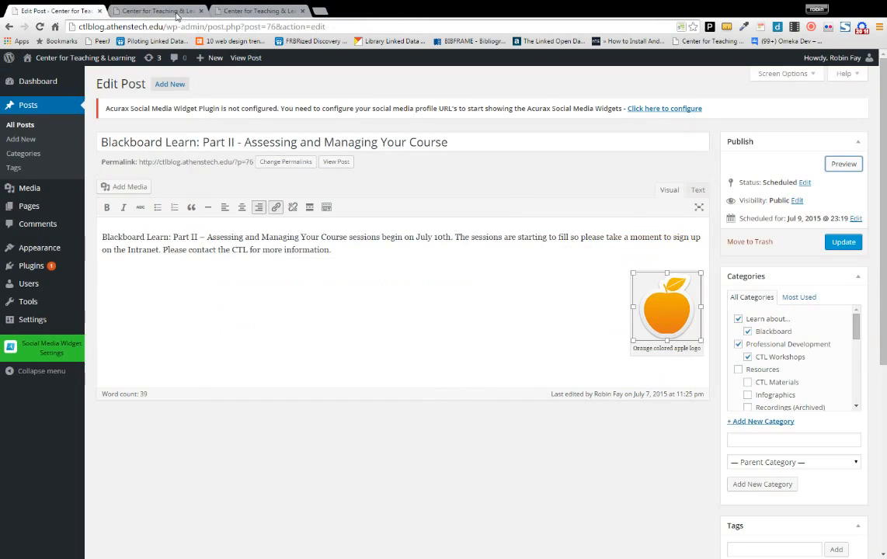
pyautogui.click(648, 356)
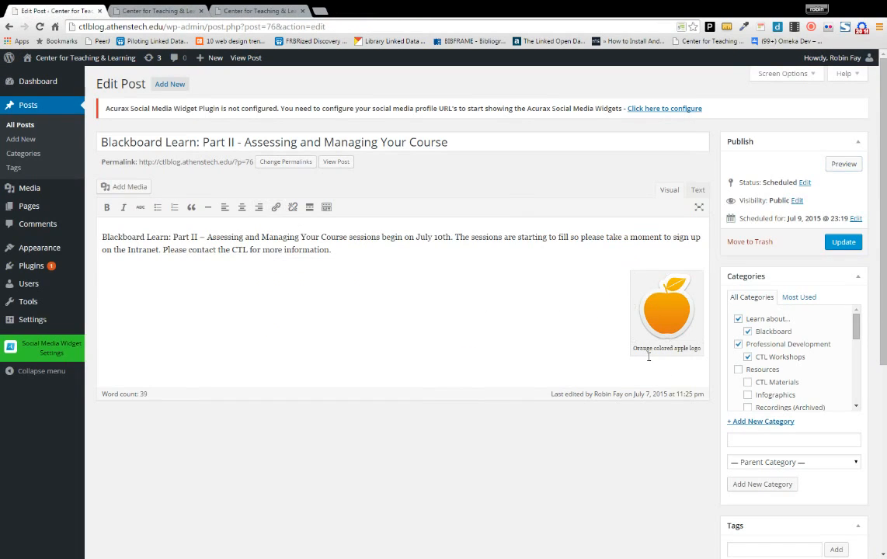
pyautogui.click(643, 273)
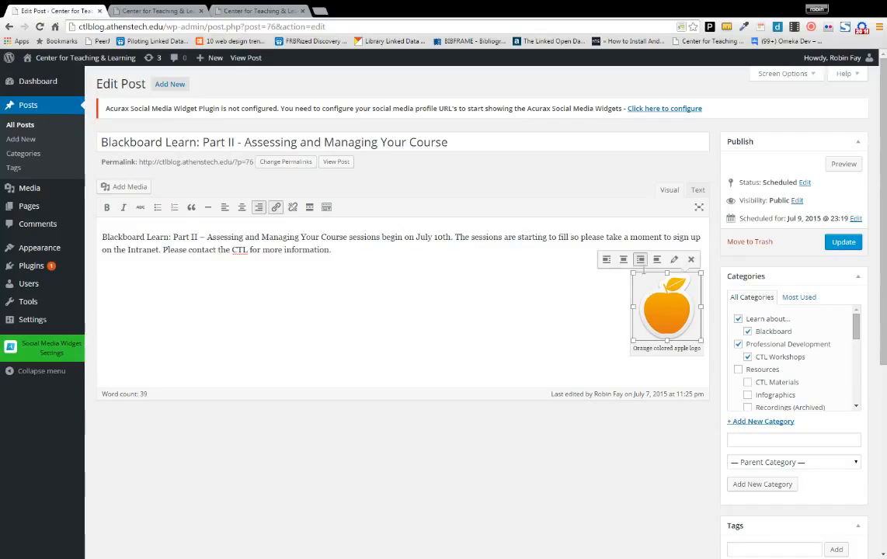
pyautogui.click(635, 277)
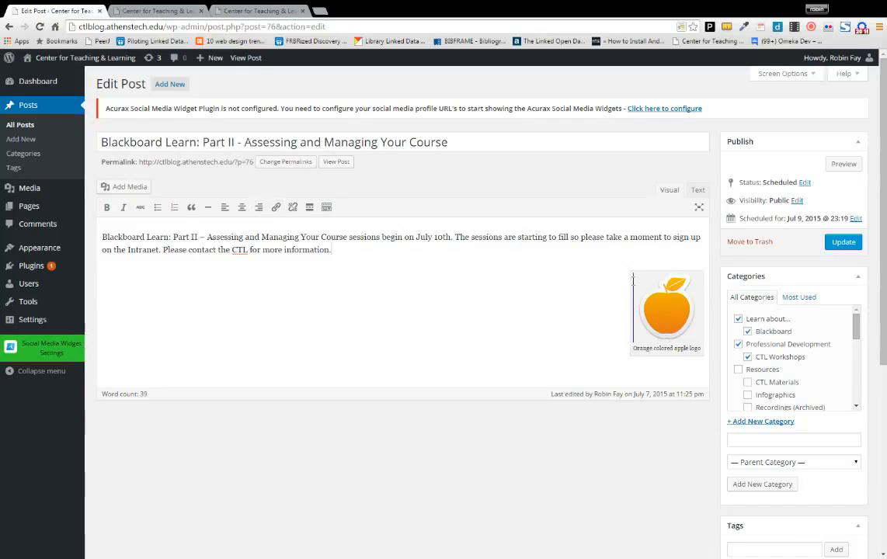
# - Left-align the apple image, view its details without changes, then delete it from the post
pyautogui.click(637, 279)
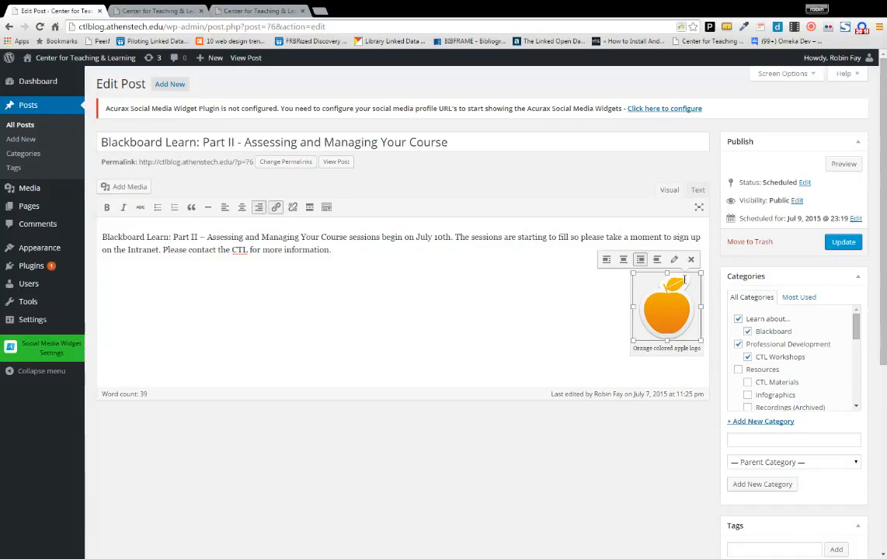
pyautogui.click(604, 264)
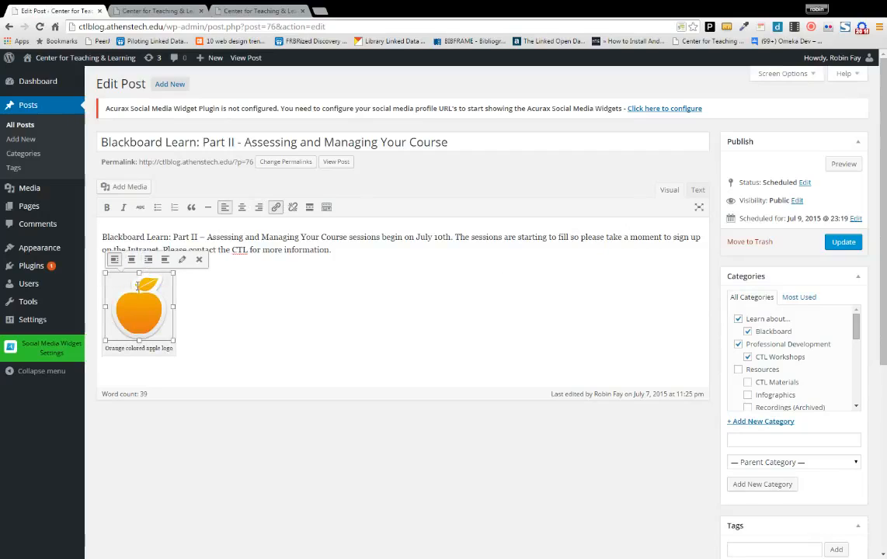
pyautogui.click(181, 260)
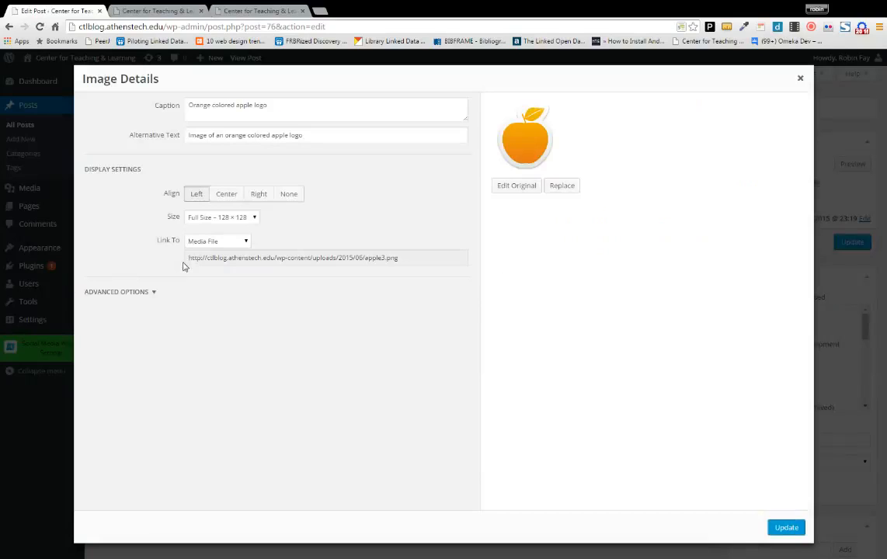
pyautogui.click(800, 82)
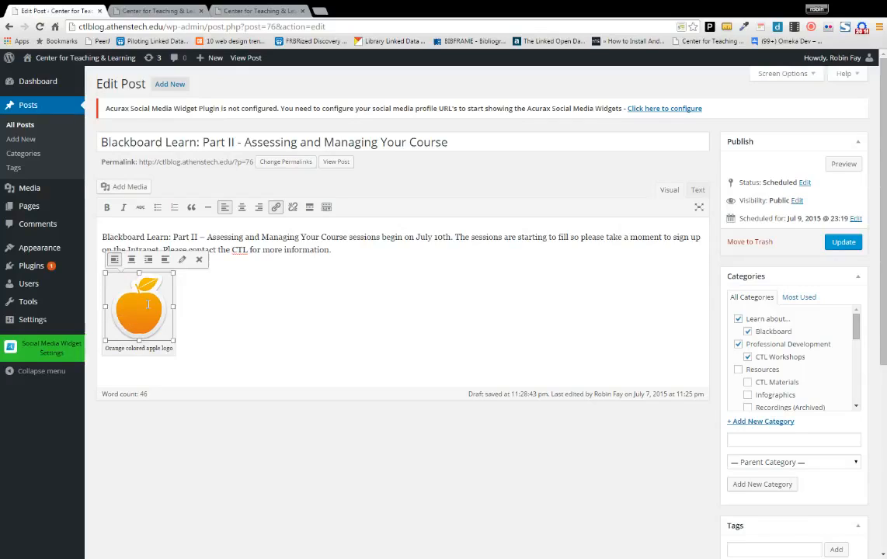
pyautogui.click(198, 261)
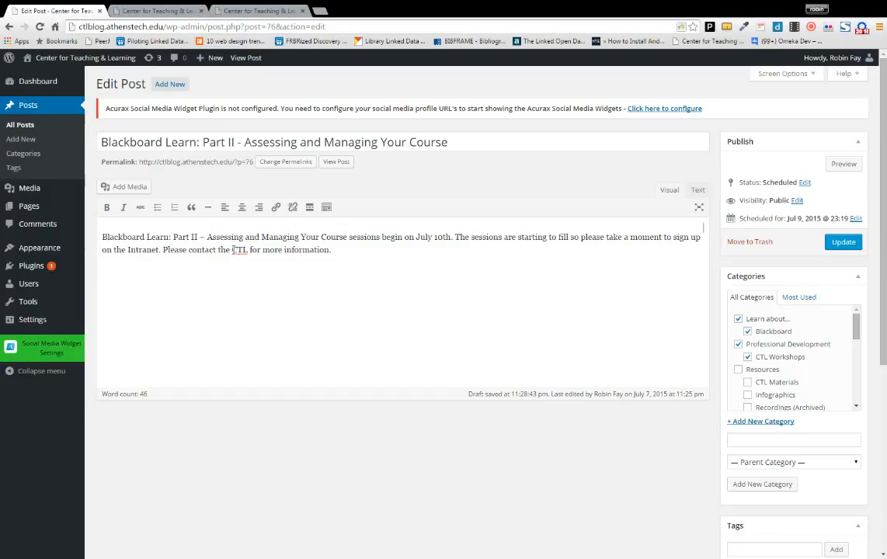
# - Link the word CTL to the centre's mailto e-mail address
pyautogui.moveTo(232, 250); pyautogui.dragTo(247, 249)
pyautogui.click(276, 211)
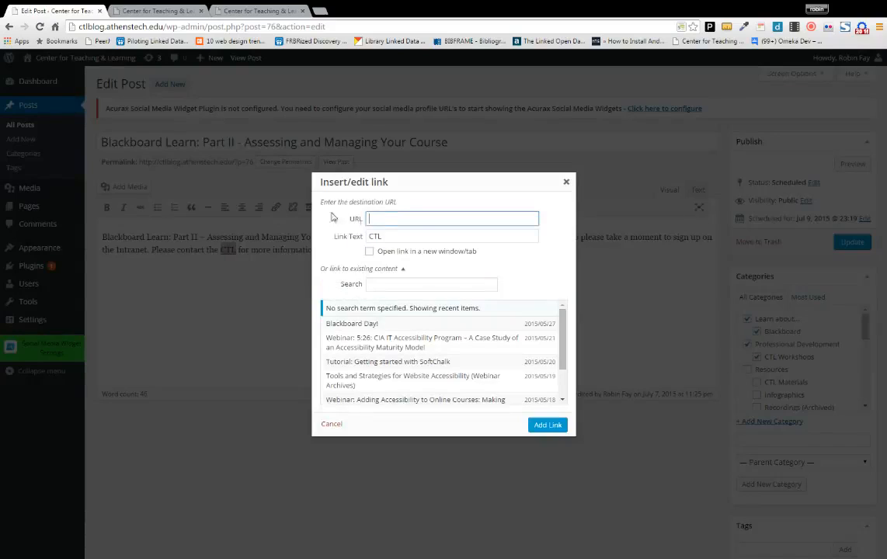
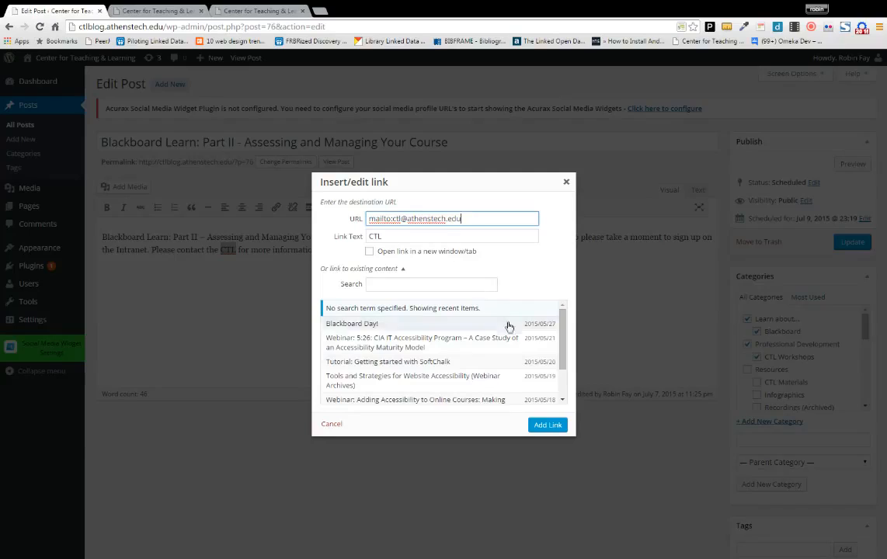
pyautogui.click(546, 425)
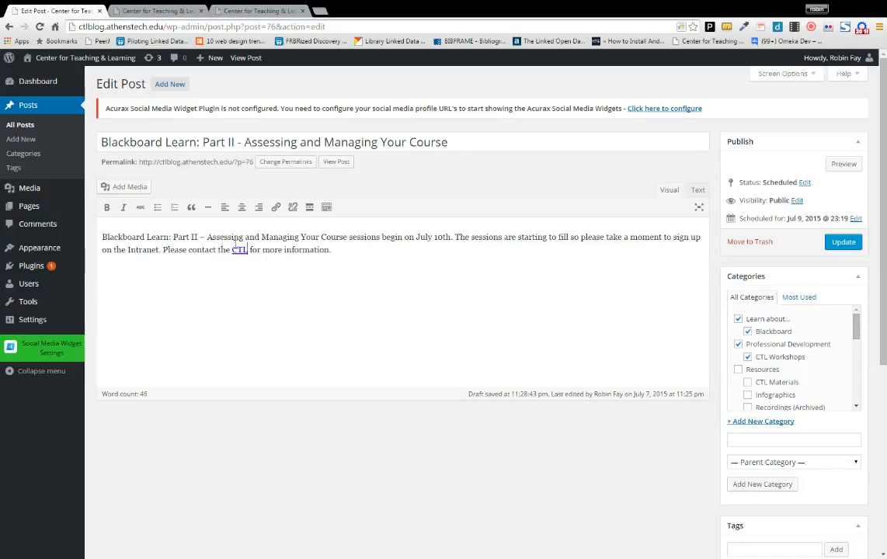
pyautogui.write('or visit our website')
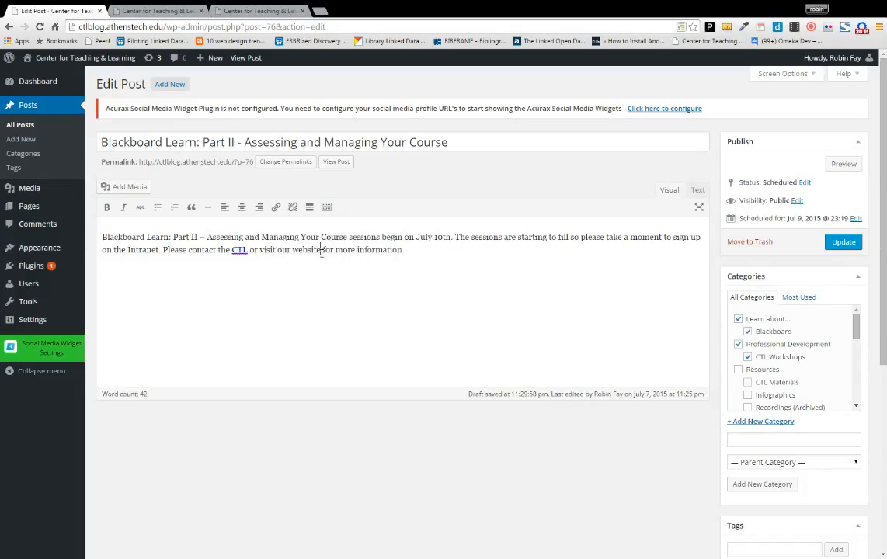
pyautogui.moveTo(277, 250); pyautogui.dragTo(321, 252)
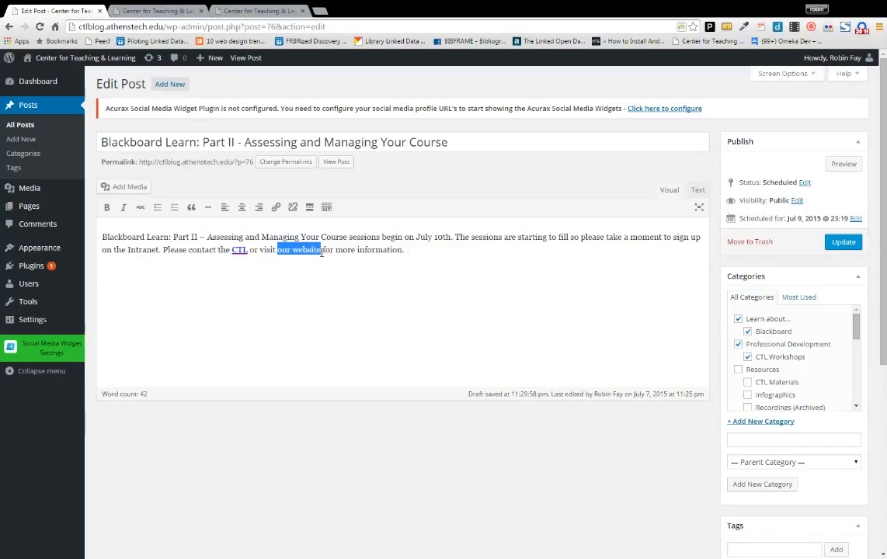
pyautogui.click(275, 208)
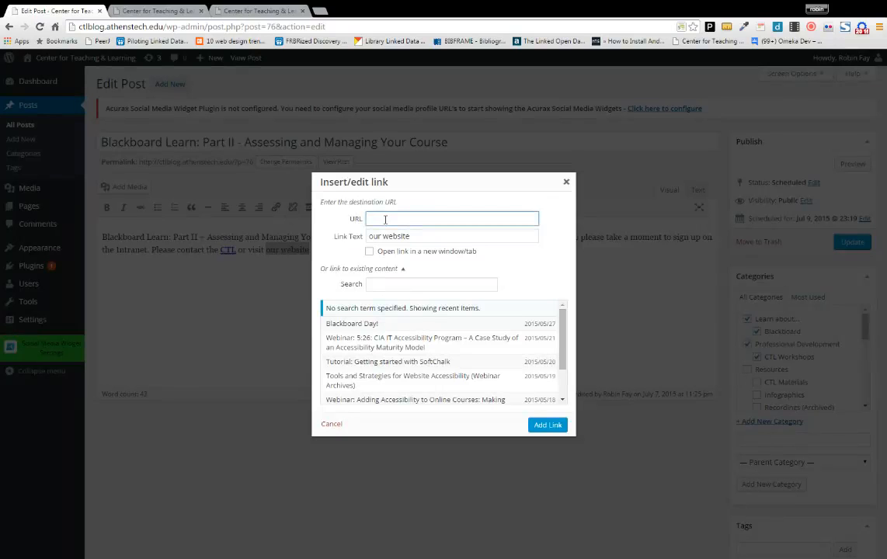
pyautogui.write('http://ww')
pyautogui.write('w.athenste')
pyautogui.write('h')
pyautogui.write('h')
pyautogui.write('.e')
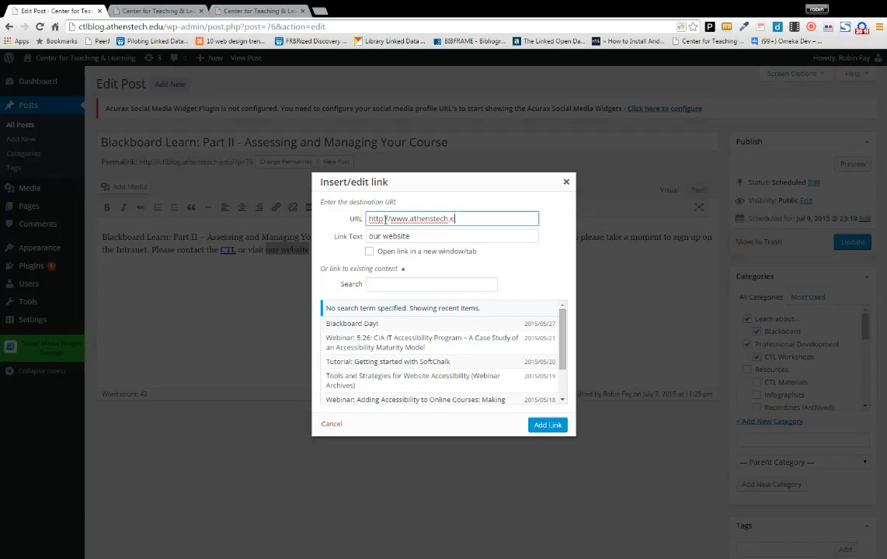
pyautogui.write('du/ctl/')
pyautogui.click(369, 252)
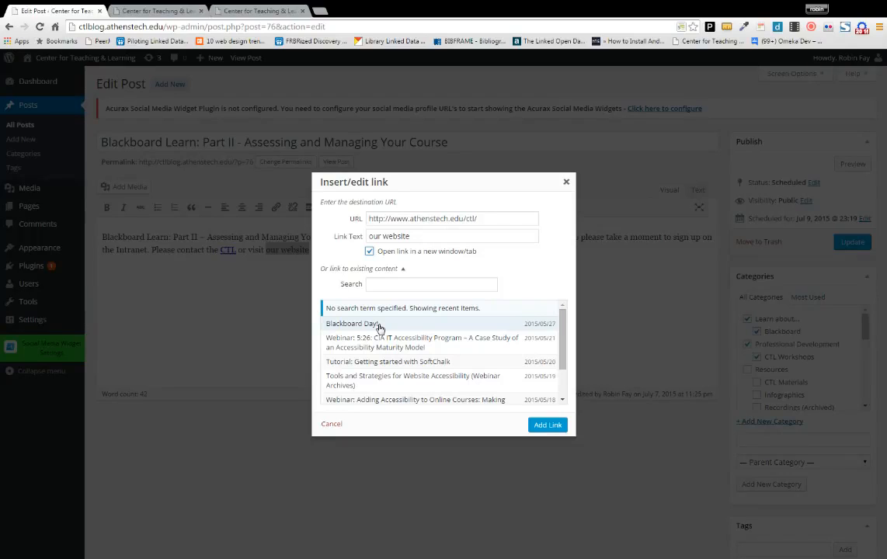
pyautogui.moveTo(562, 340)
pyautogui.mouseDown()
pyautogui.moveTo(560, 367)
pyautogui.moveTo(559, 346)
pyautogui.mouseUp()
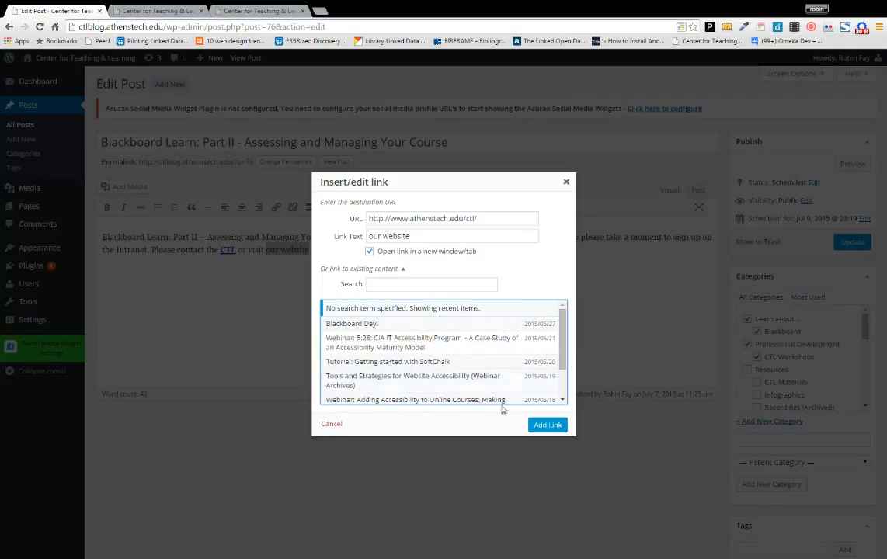
pyautogui.click(543, 425)
pyautogui.moveTo(483, 218); pyautogui.dragTo(360, 225)
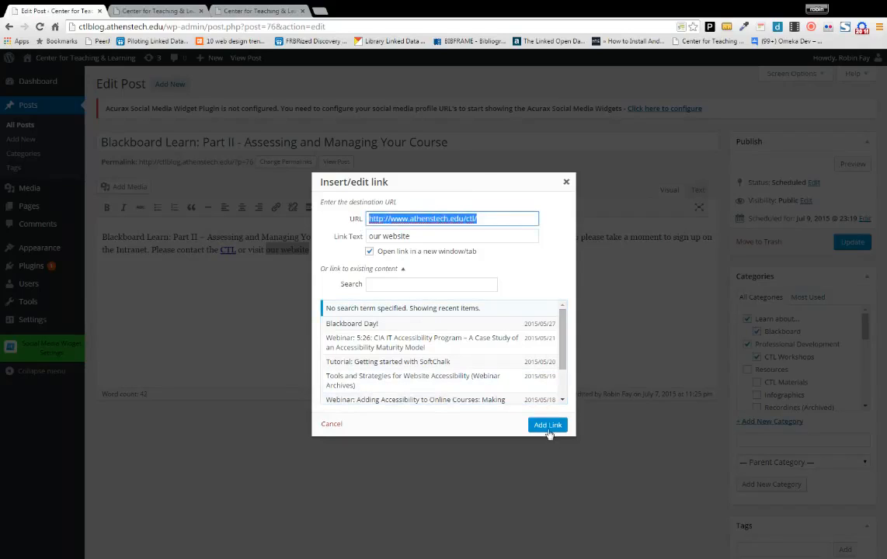
pyautogui.click(547, 426)
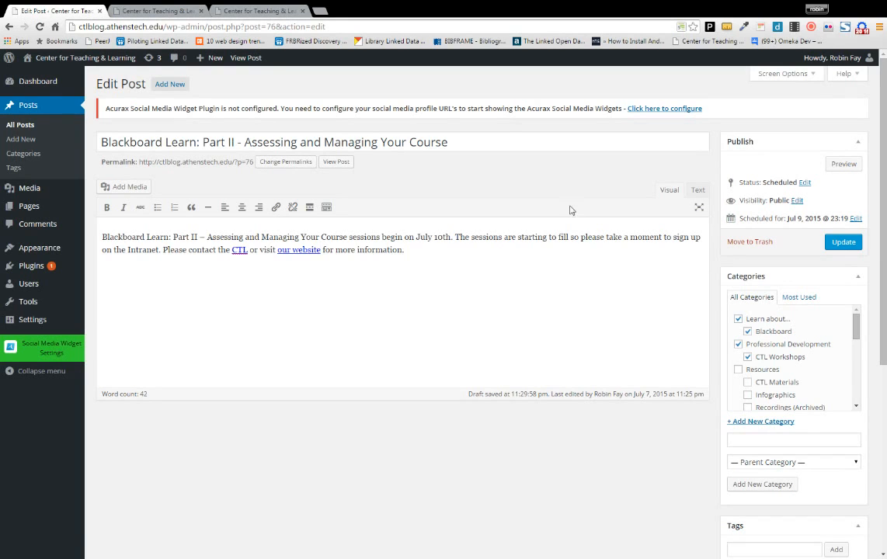
pyautogui.click(842, 164)
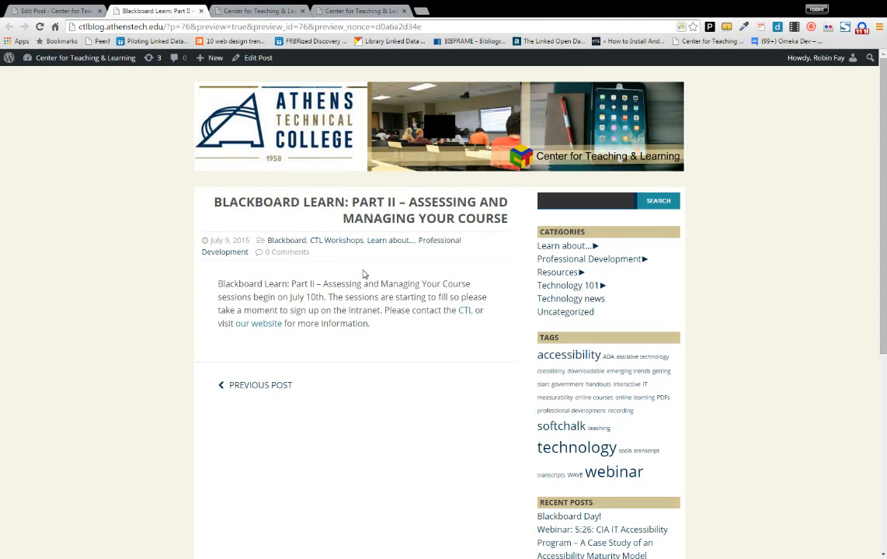
pyautogui.click(201, 11)
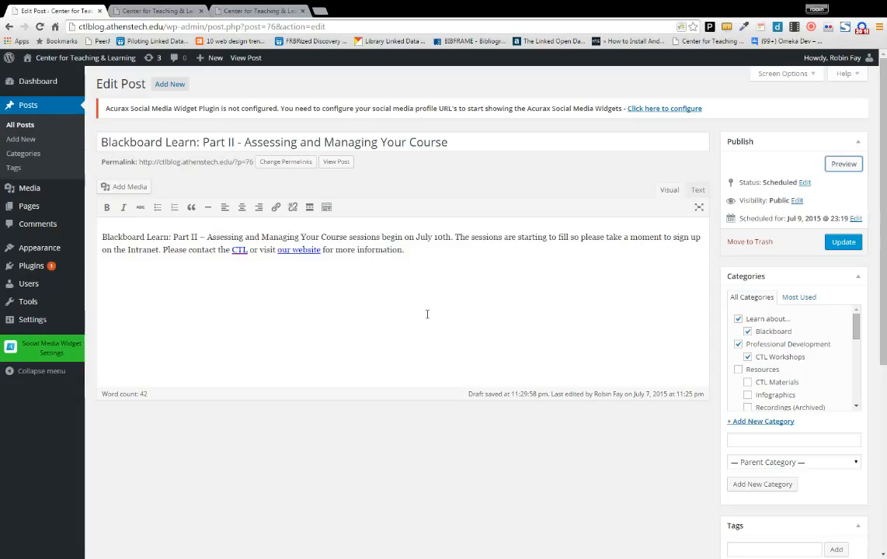
pyautogui.moveTo(858, 334)
pyautogui.mouseDown()
pyautogui.moveTo(861, 408)
pyautogui.moveTo(850, 324)
pyautogui.mouseUp()
# - Review Visibility options, update the scheduled post, and return to All Posts
pyautogui.click(795, 204)
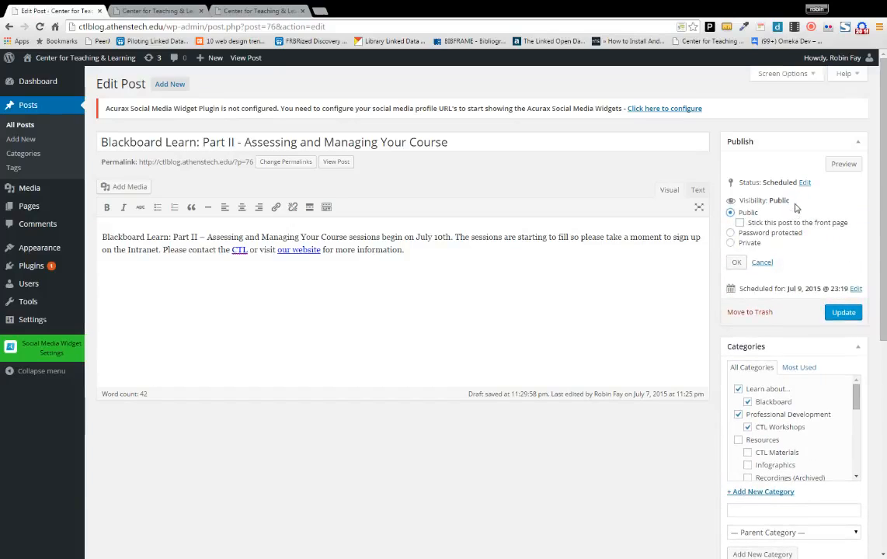
pyautogui.click(840, 315)
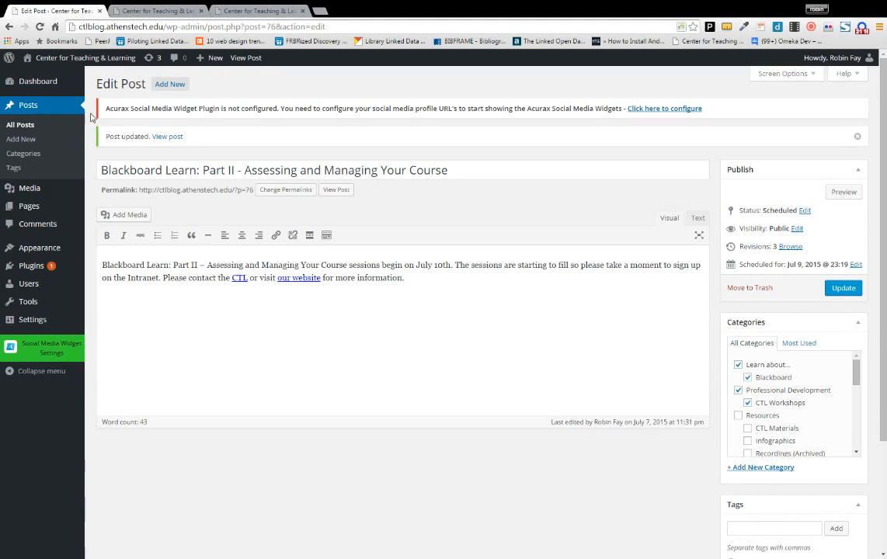
pyautogui.click(20, 125)
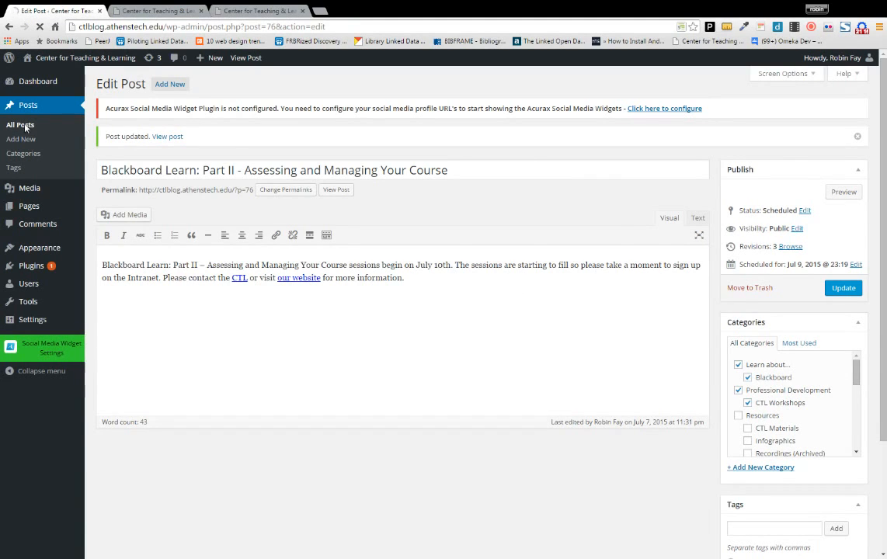